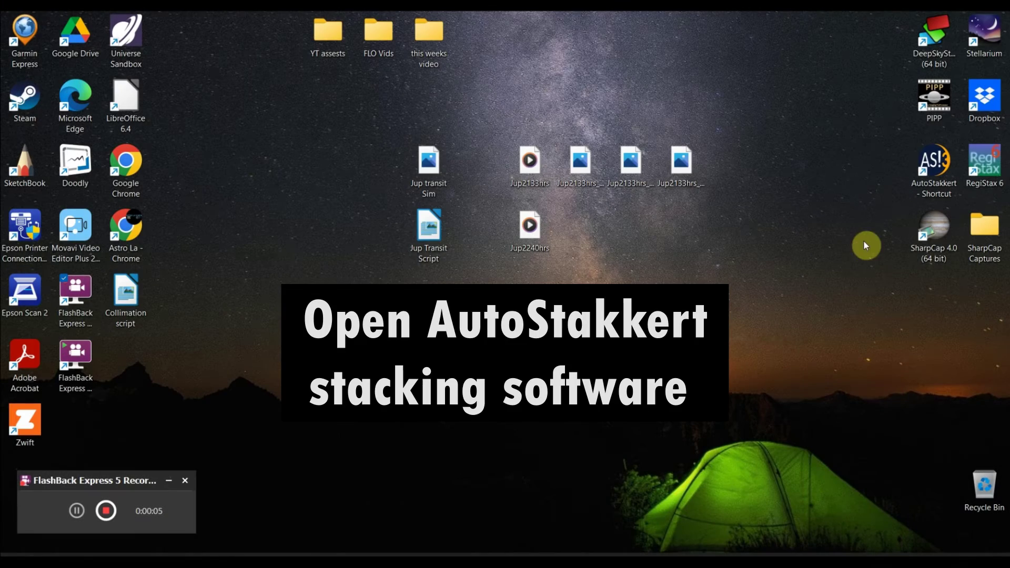
Step: Launch AutoStakkert and open the captured Jup2240hrs video from the desktop
{"action": "left_click", "coordinate": [930, 165]}
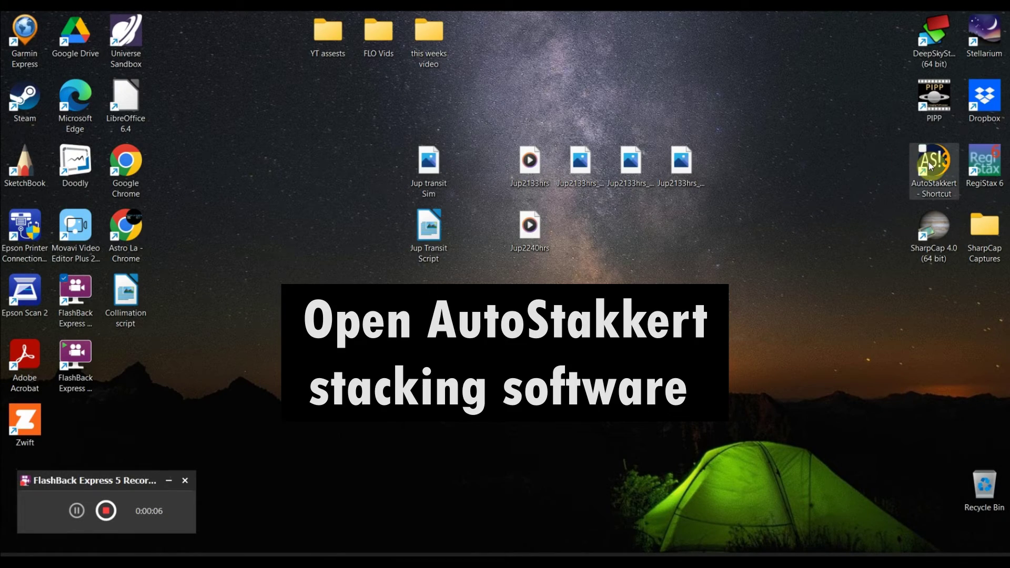
{"action": "double_click", "coordinate": [930, 165]}
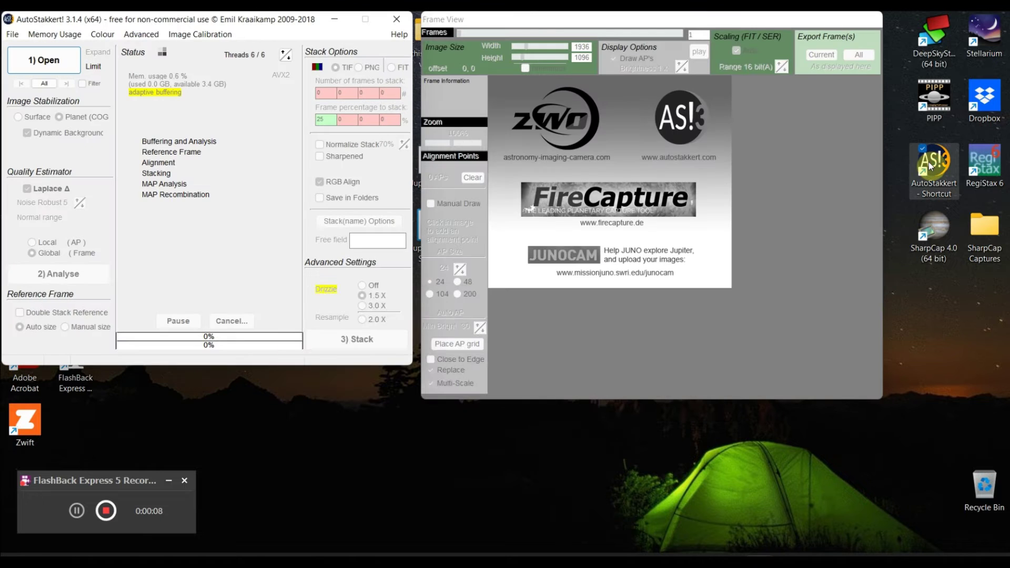
{"action": "left_click", "coordinate": [52, 62]}
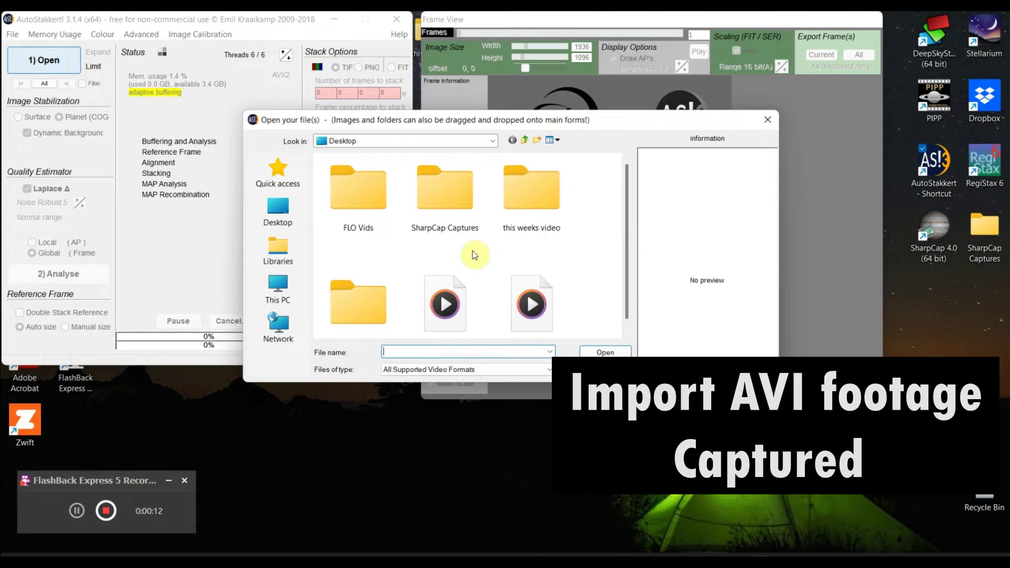
{"action": "scroll", "coordinate": [475, 255], "scroll_direction": "down", "scroll_amount": 1}
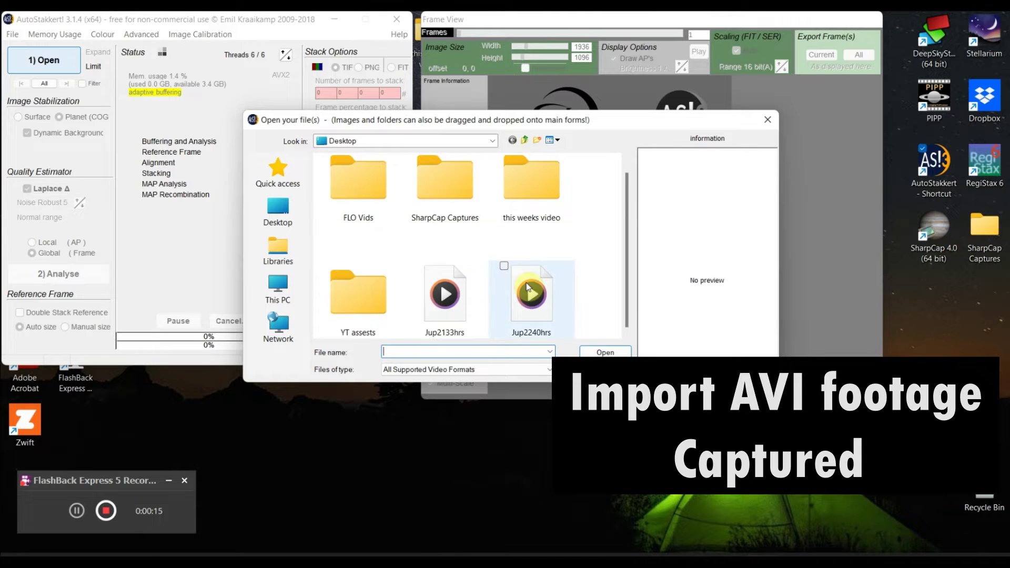
{"action": "double_click", "coordinate": [532, 307]}
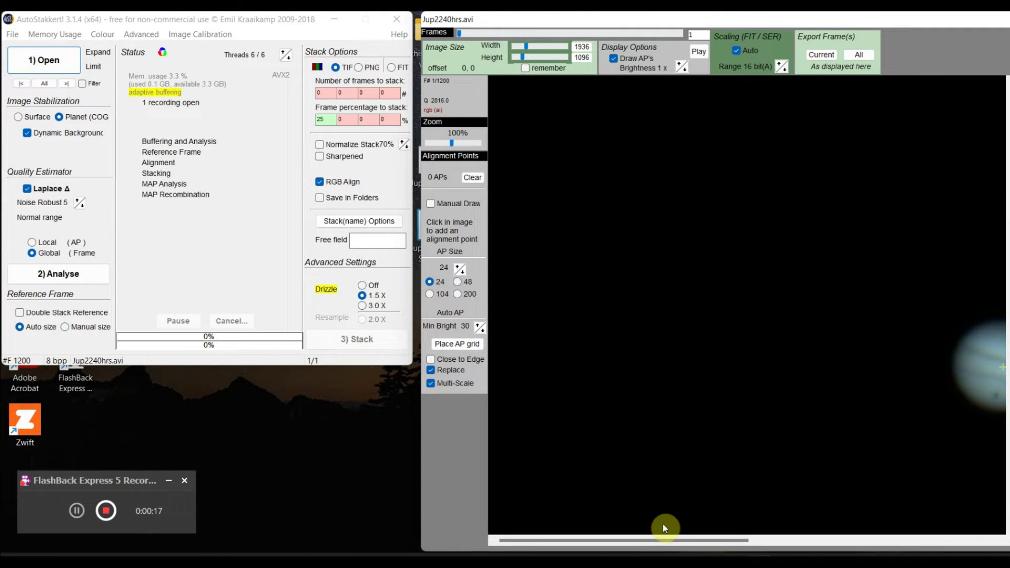
Step: Bring Jupiter into view in the frame preview and analyse the recording with global frame quality estimation
{"action": "left_click_drag", "start_coordinate": [662, 536], "coordinate": [781, 541]}
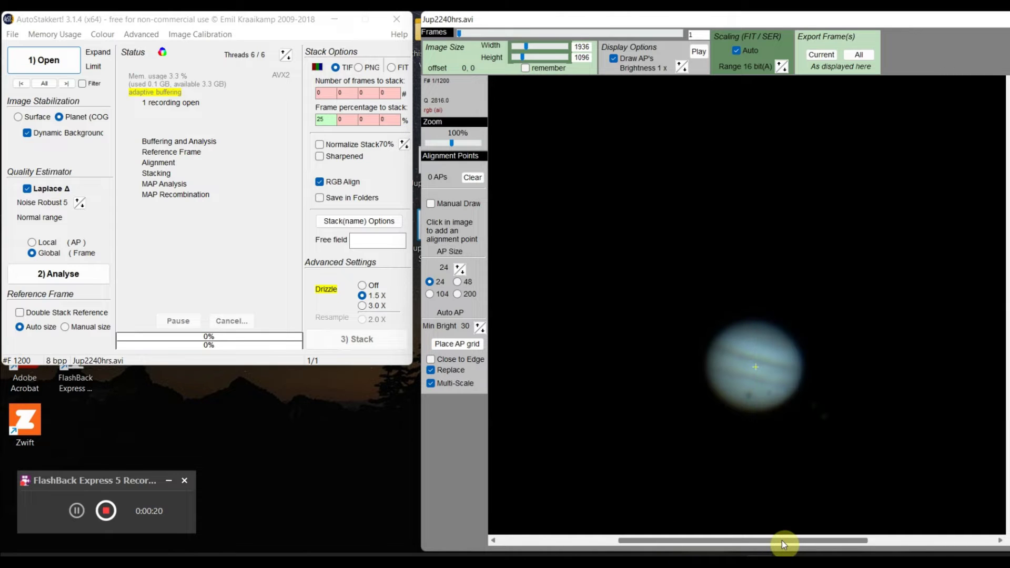
{"action": "left_click_drag", "start_coordinate": [1006, 314], "coordinate": [1006, 362]}
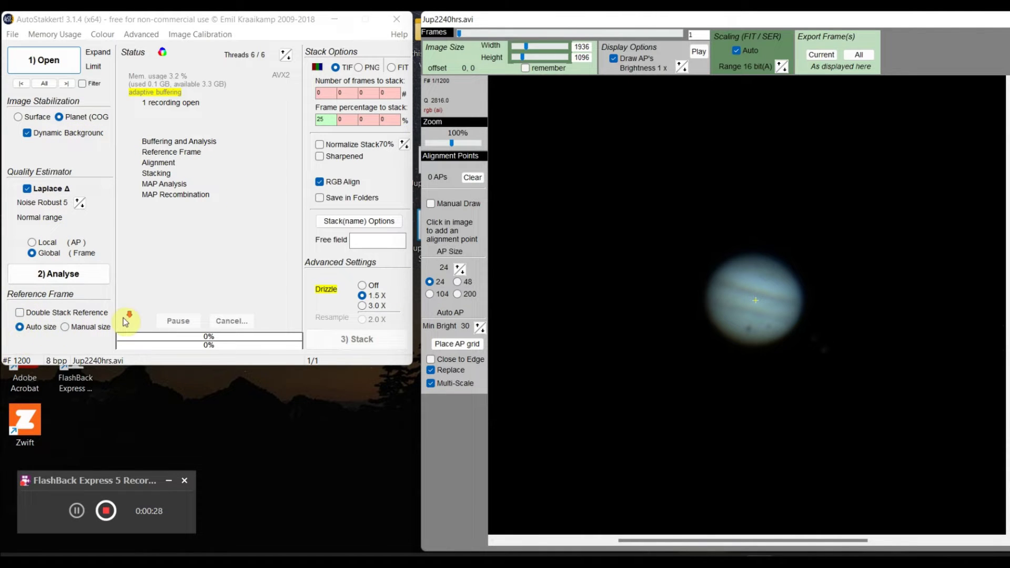
{"action": "left_click", "coordinate": [55, 274]}
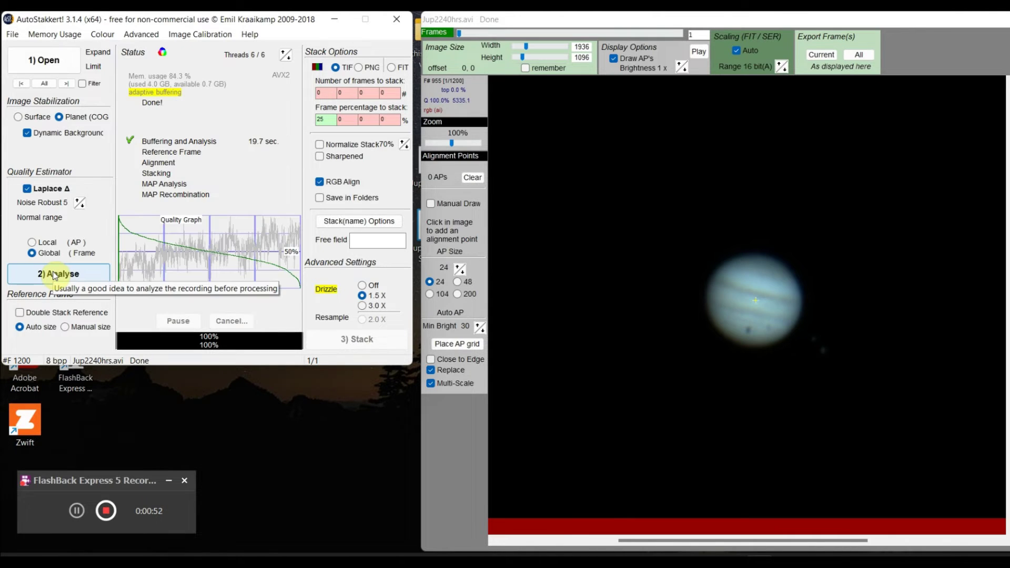
Step: Place an automatic alignment point grid over Jupiter and stack 25 percent of the frames with 1.5X drizzle
{"action": "left_click", "coordinate": [454, 344]}
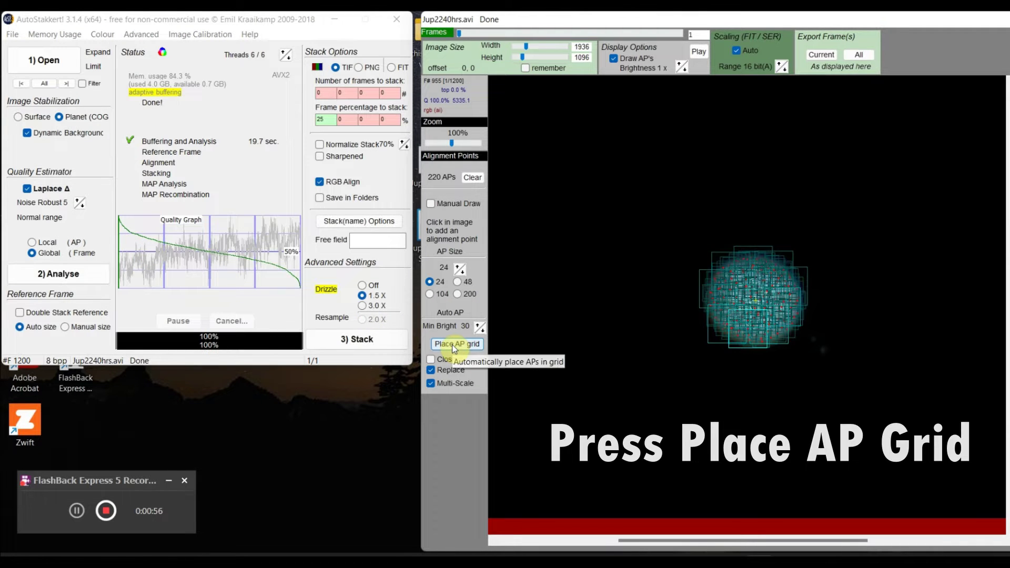
{"action": "left_click", "coordinate": [319, 120]}
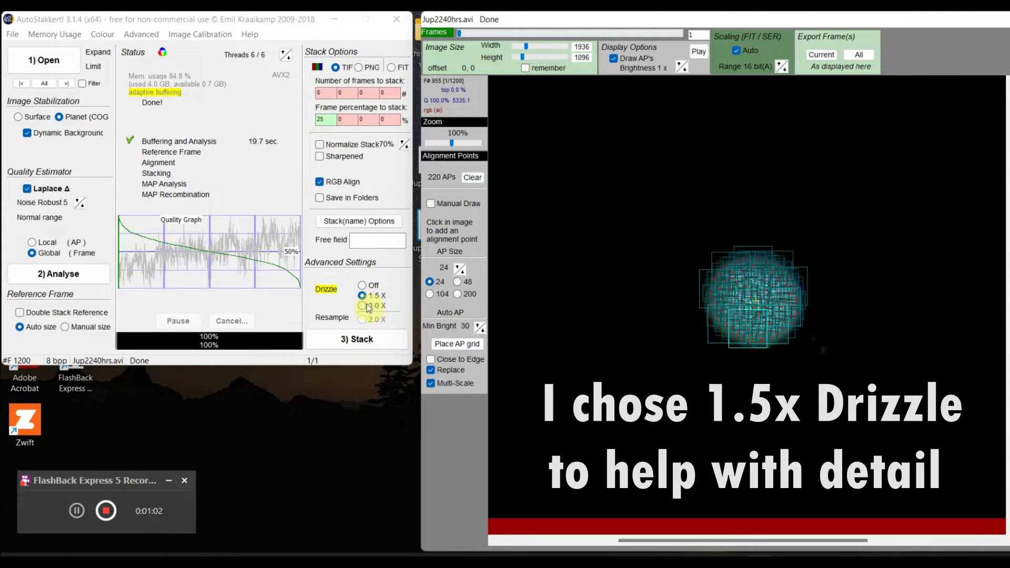
{"action": "left_click", "coordinate": [355, 340]}
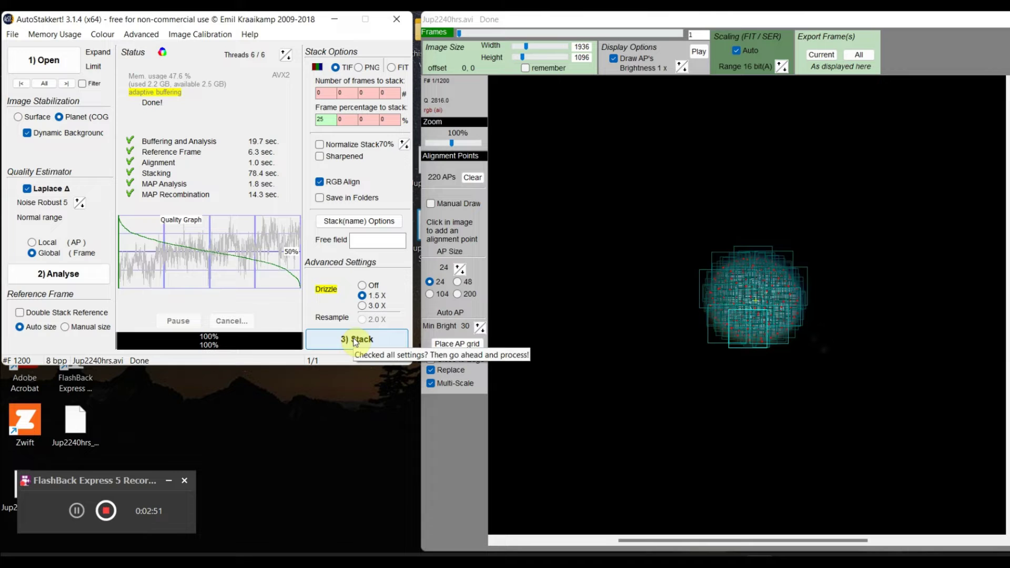
Step: Move the recorder window off the stacked image file on the desktop and close AutoStakkert
{"action": "left_click", "coordinate": [73, 480]}
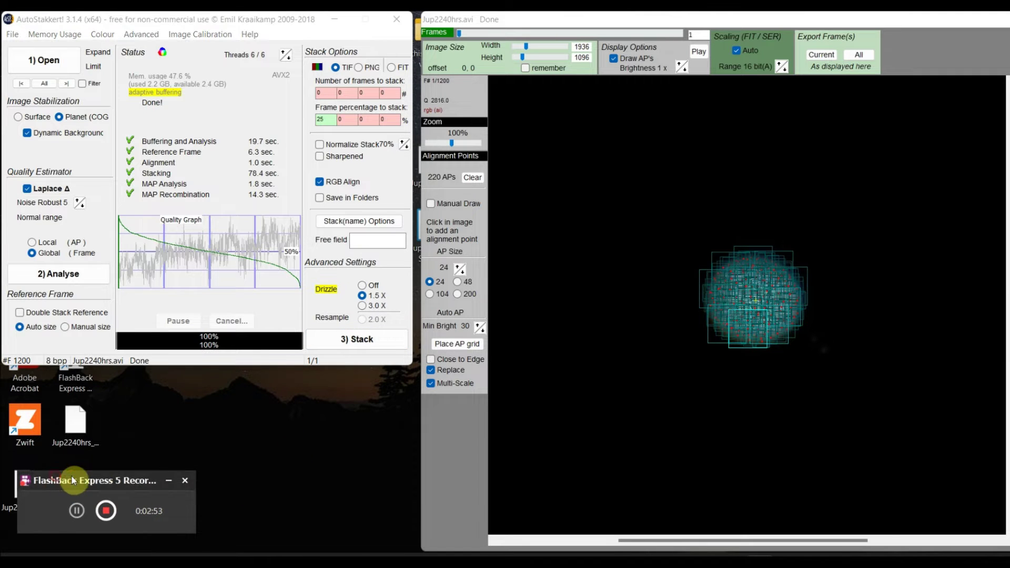
{"action": "left_click_drag", "start_coordinate": [73, 480], "coordinate": [135, 476]}
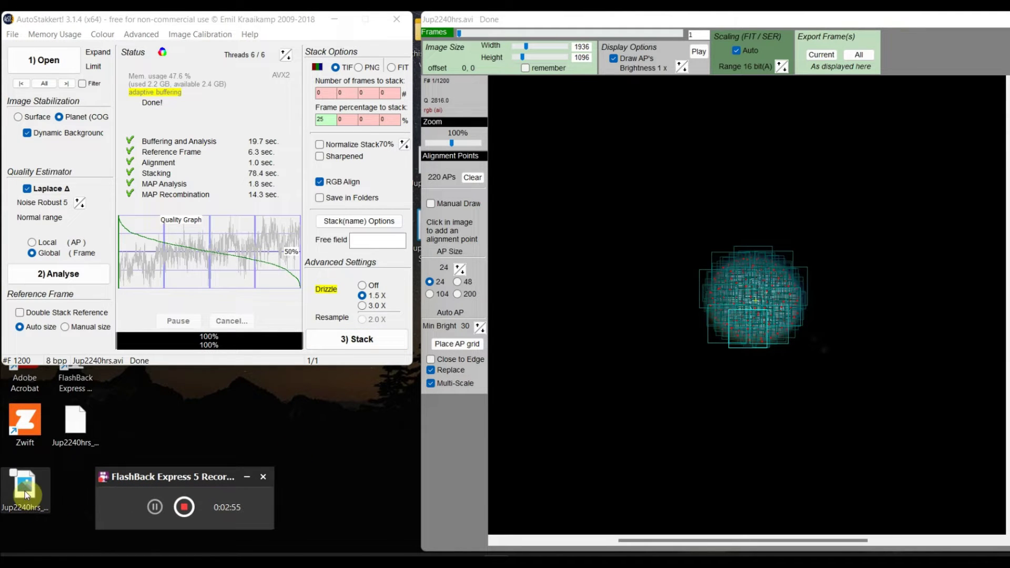
{"action": "left_click", "coordinate": [397, 19]}
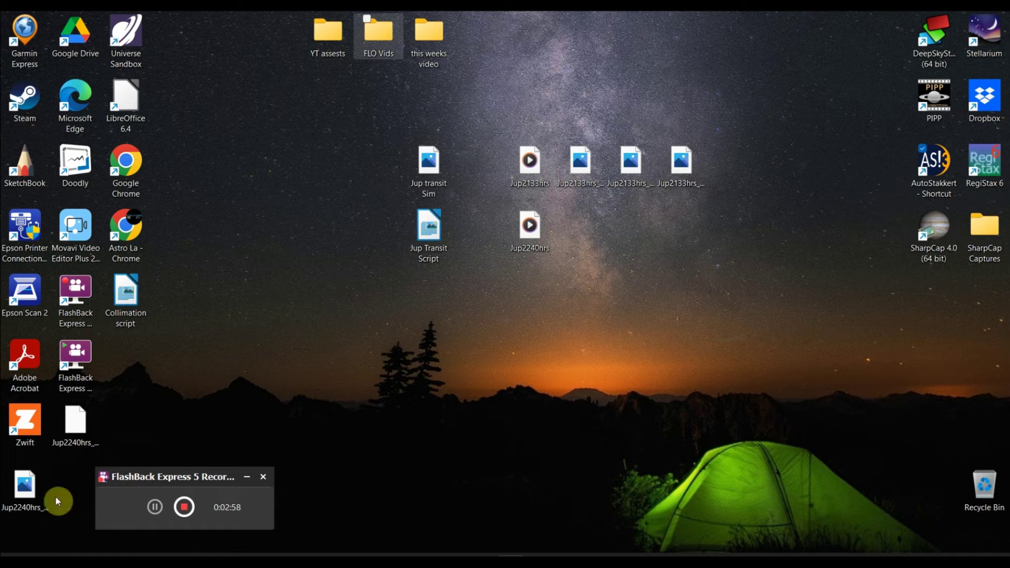
Step: Place the stacked Jup2240hrs TIFF beside its source video on the desktop and check it briefly in the image viewer
{"action": "left_click", "coordinate": [22, 493]}
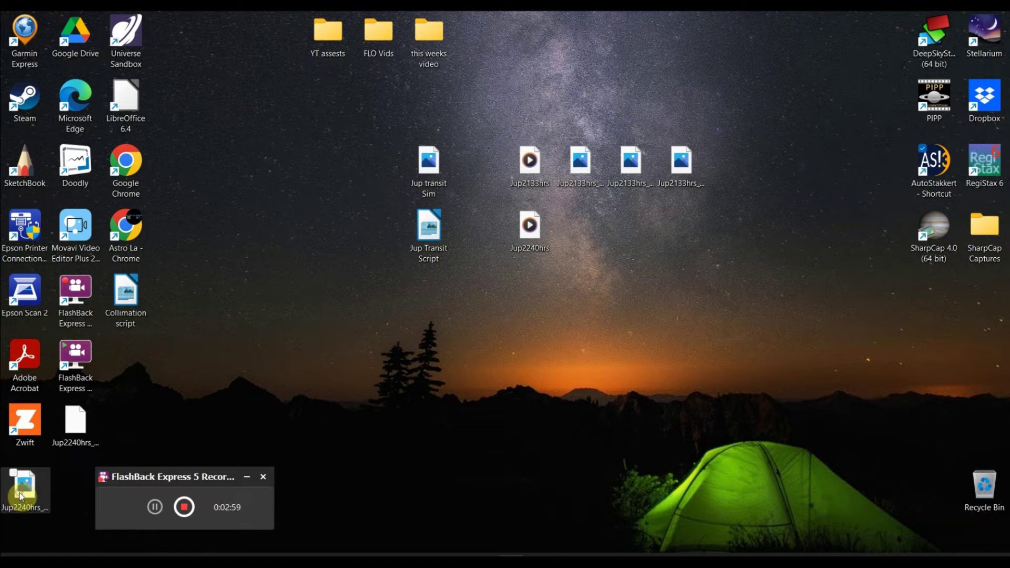
{"action": "left_click_drag", "start_coordinate": [22, 493], "coordinate": [580, 230]}
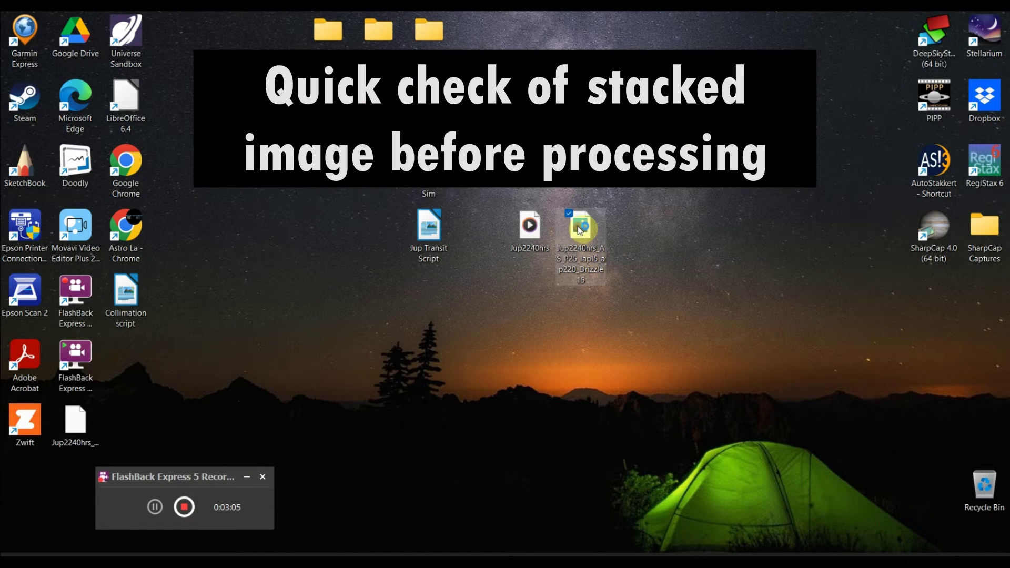
{"action": "double_click", "coordinate": [579, 230]}
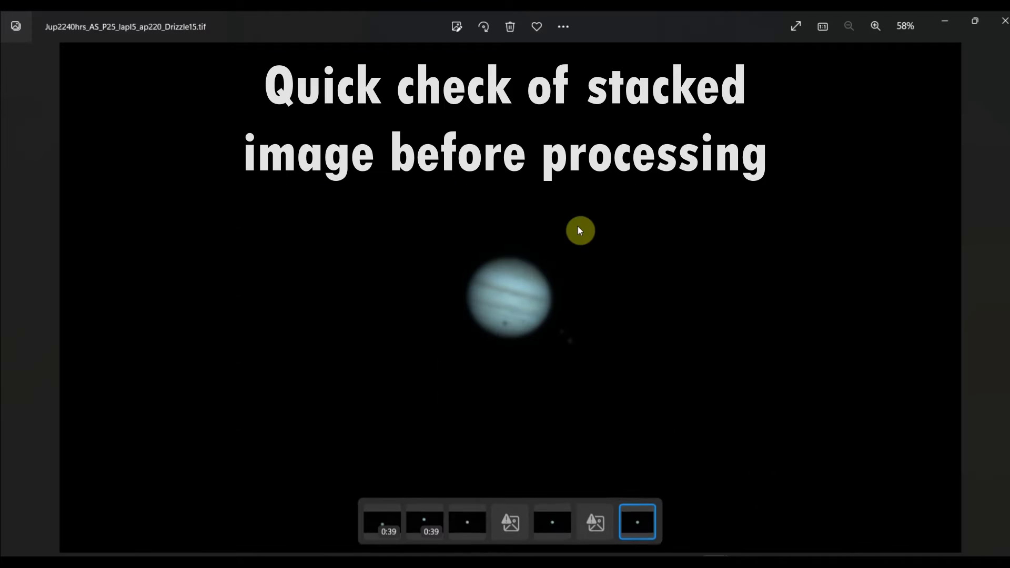
{"action": "left_click", "coordinate": [1003, 21]}
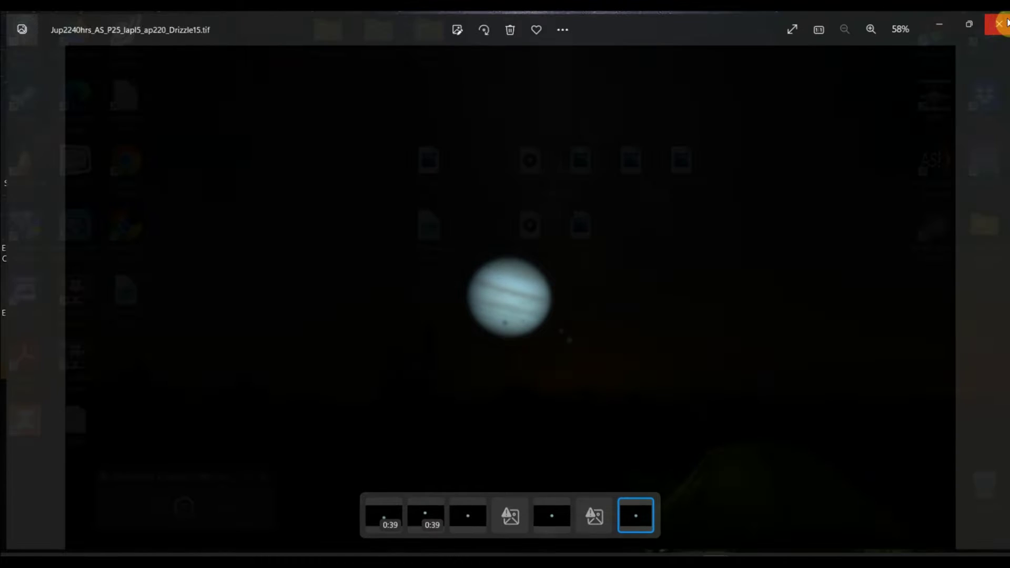
Step: Launch RegiStax 6 and open Jup2240hrs_AS_P25_lapl5_ap220_Drizzle15.tif with its intensity levels stretched
{"action": "double_click", "coordinate": [979, 168]}
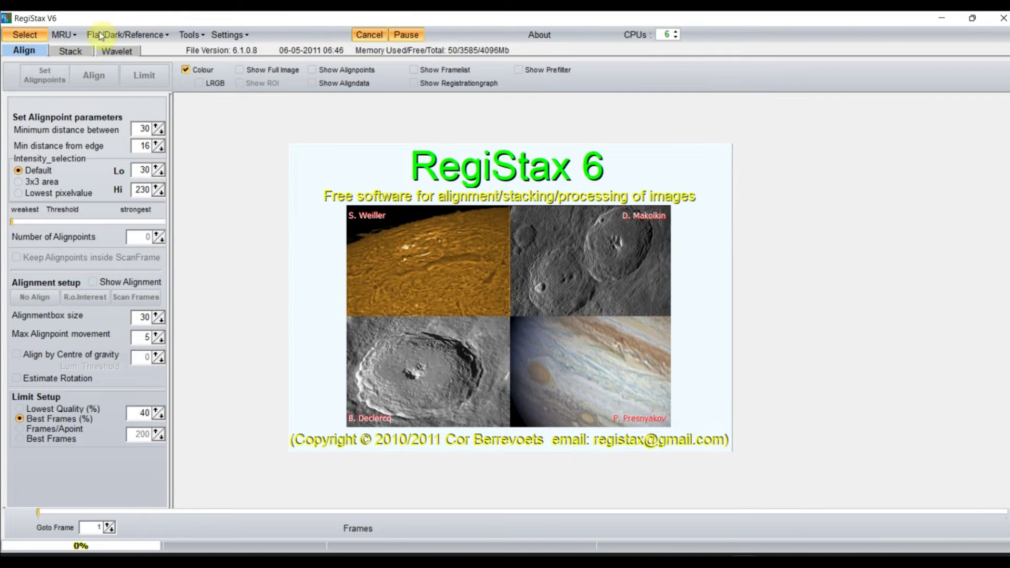
{"action": "left_click", "coordinate": [30, 36]}
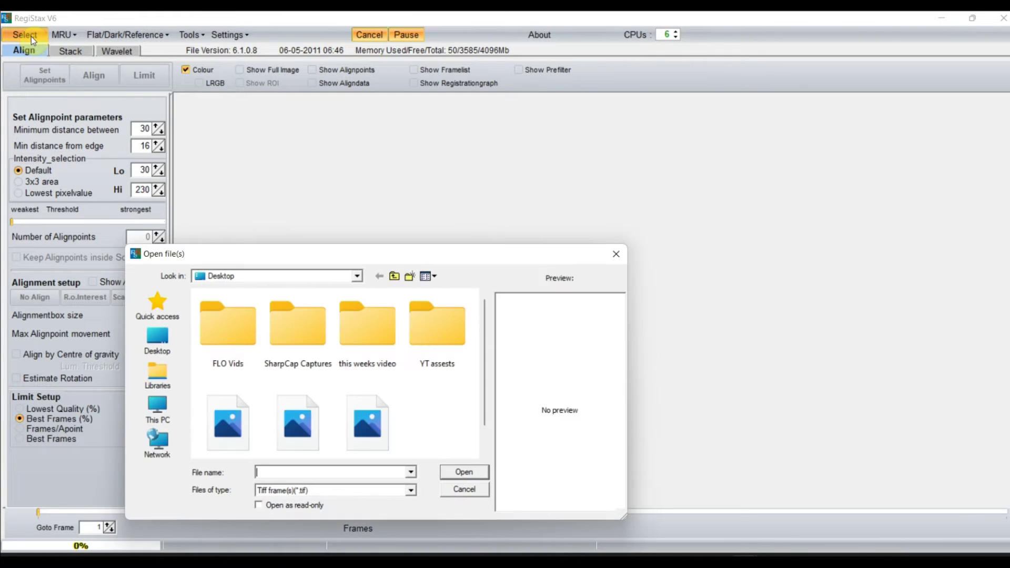
{"action": "scroll", "coordinate": [357, 381], "scroll_direction": "down", "scroll_amount": 1}
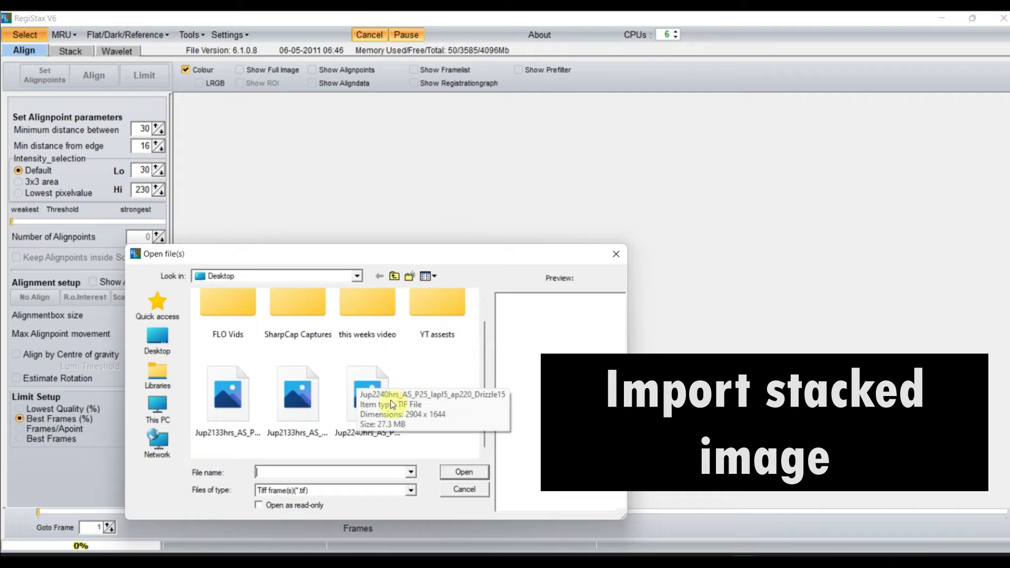
{"action": "left_click", "coordinate": [372, 392]}
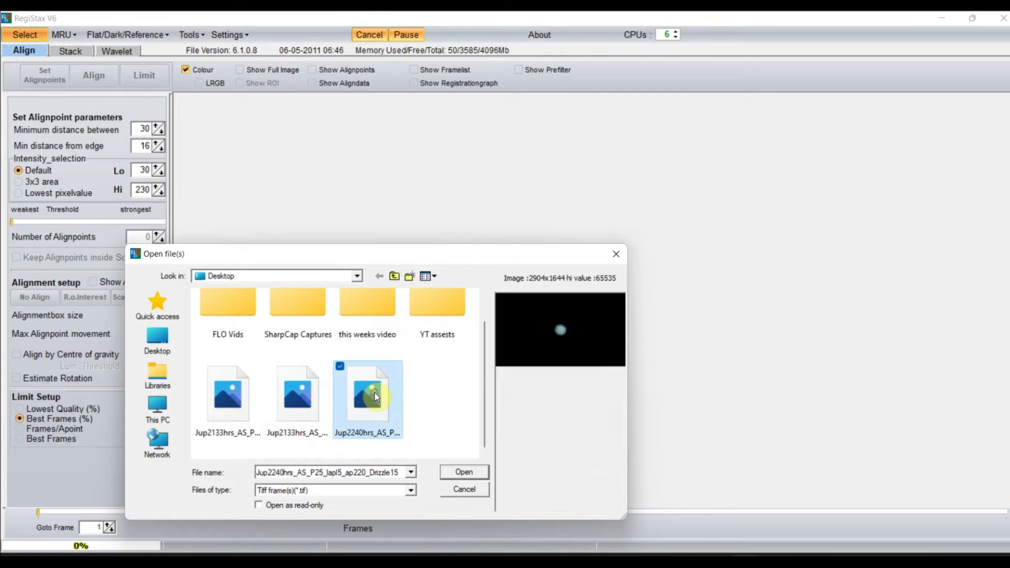
{"action": "left_click", "coordinate": [467, 472]}
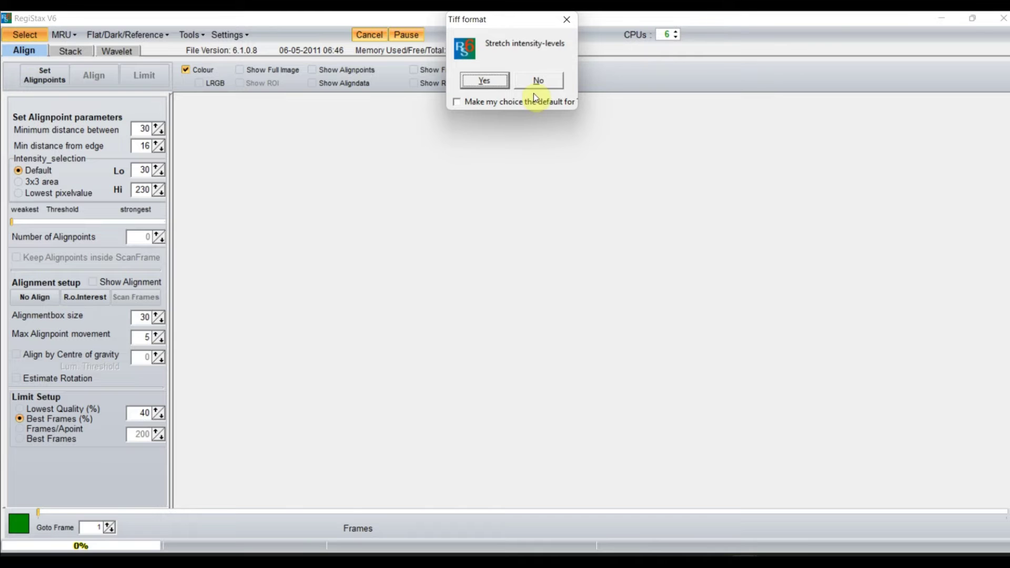
{"action": "left_click", "coordinate": [484, 81]}
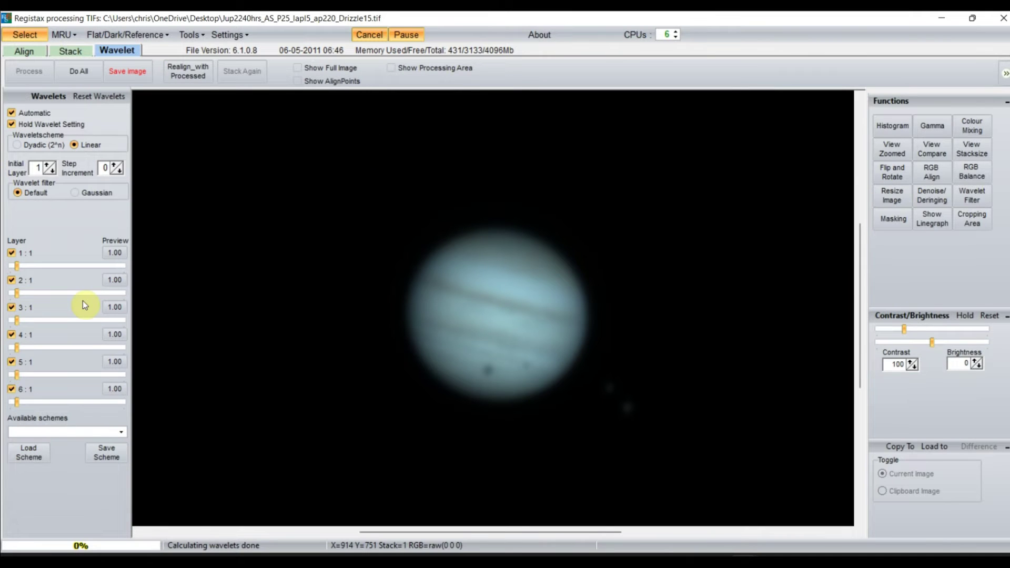
Step: Load the saved wavelet scheme Jup.rwv onto the stacked Jupiter image
{"action": "left_click", "coordinate": [27, 454]}
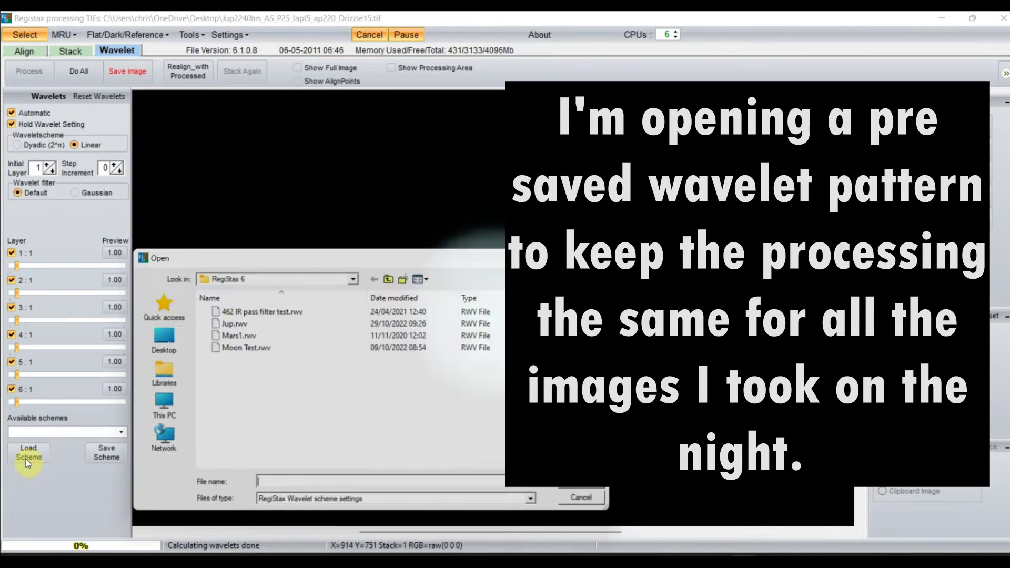
{"action": "left_click", "coordinate": [229, 324]}
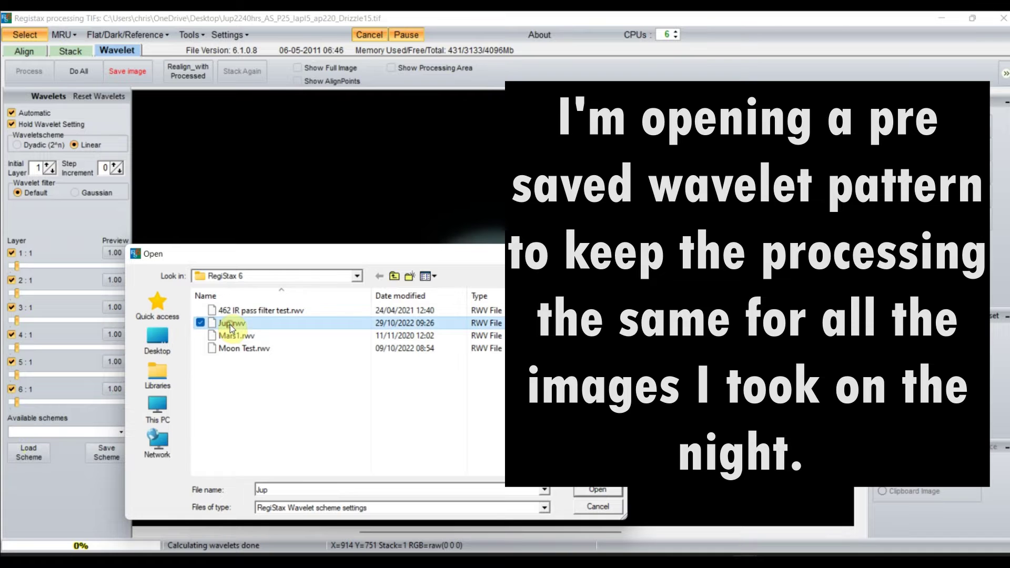
{"action": "left_click", "coordinate": [595, 487]}
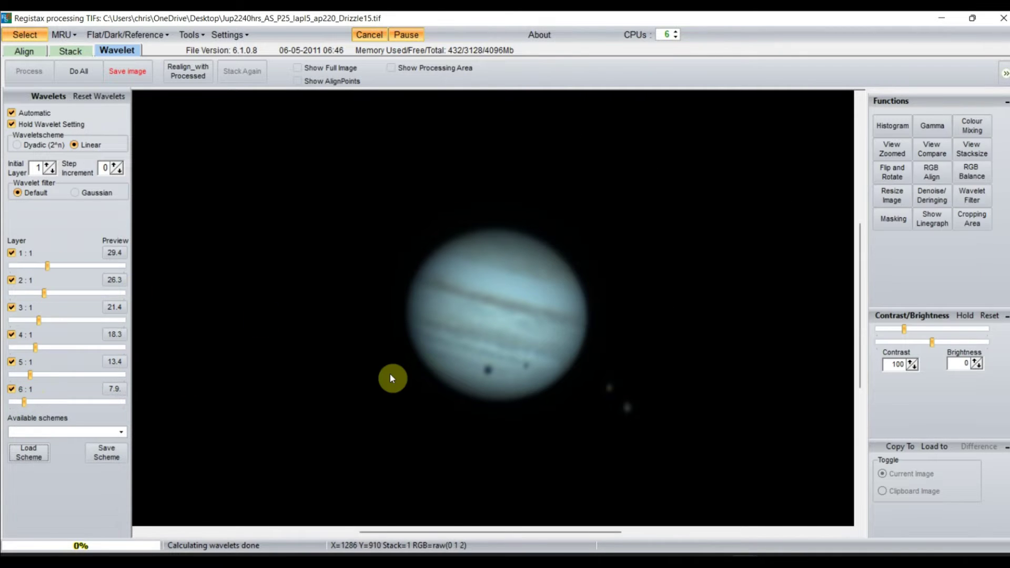
Step: Auto-balance the RGB colours of the Jupiter image and close the RGB balance window
{"action": "left_click", "coordinate": [970, 178]}
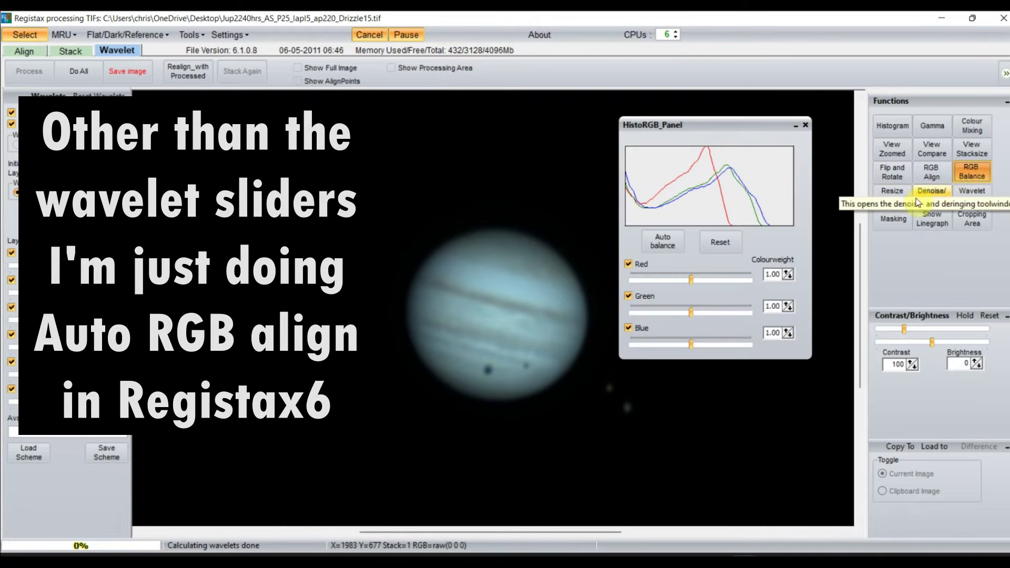
{"action": "left_click", "coordinate": [663, 245]}
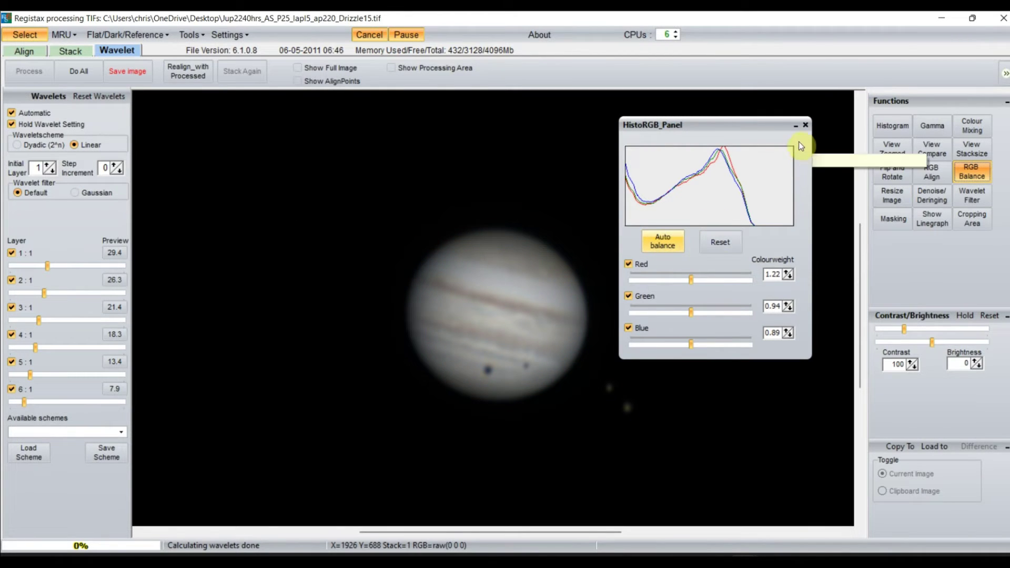
{"action": "left_click", "coordinate": [805, 126]}
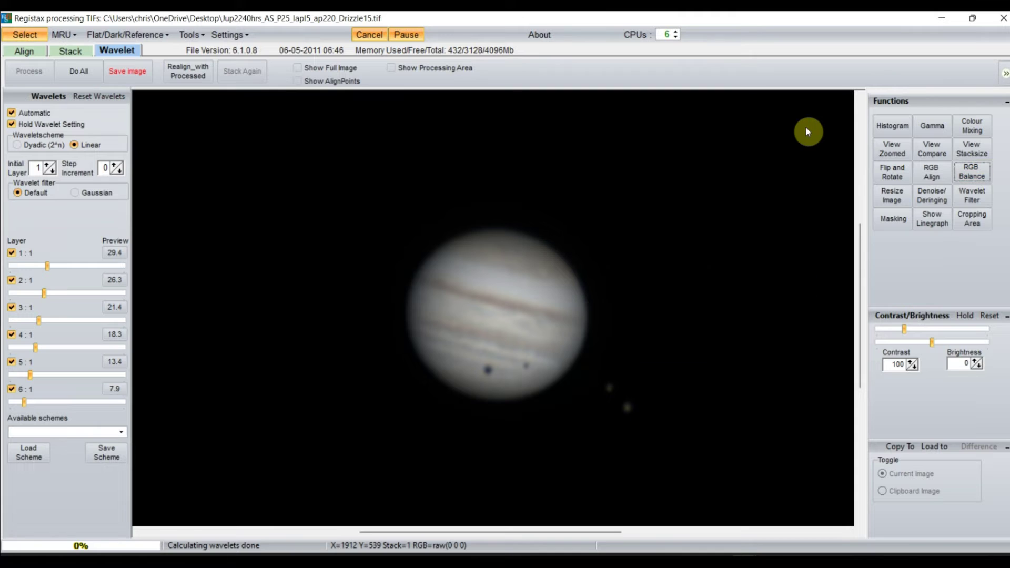
Step: Apply the processing to the whole Jupiter image and save it to the desktop as the 16-bit TIFF Jup2240hrs_AS_Reg6
{"action": "left_click", "coordinate": [74, 70]}
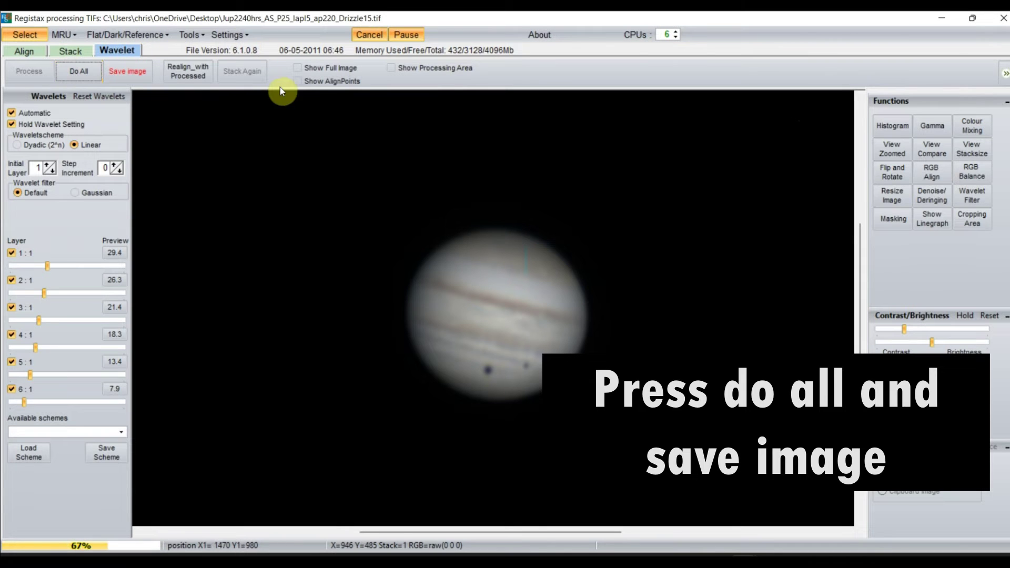
{"action": "left_click", "coordinate": [130, 74]}
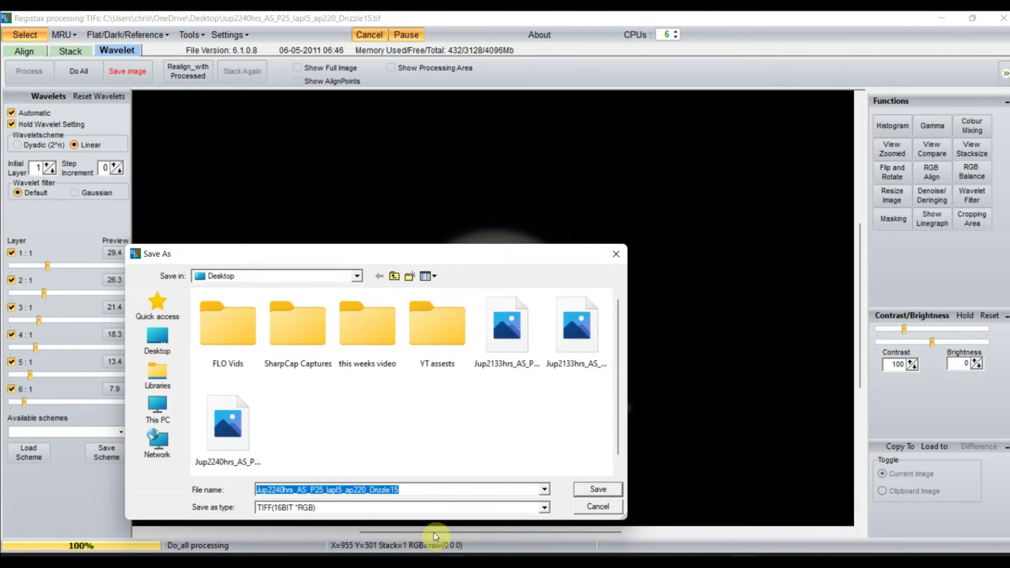
{"action": "left_click", "coordinate": [426, 490]}
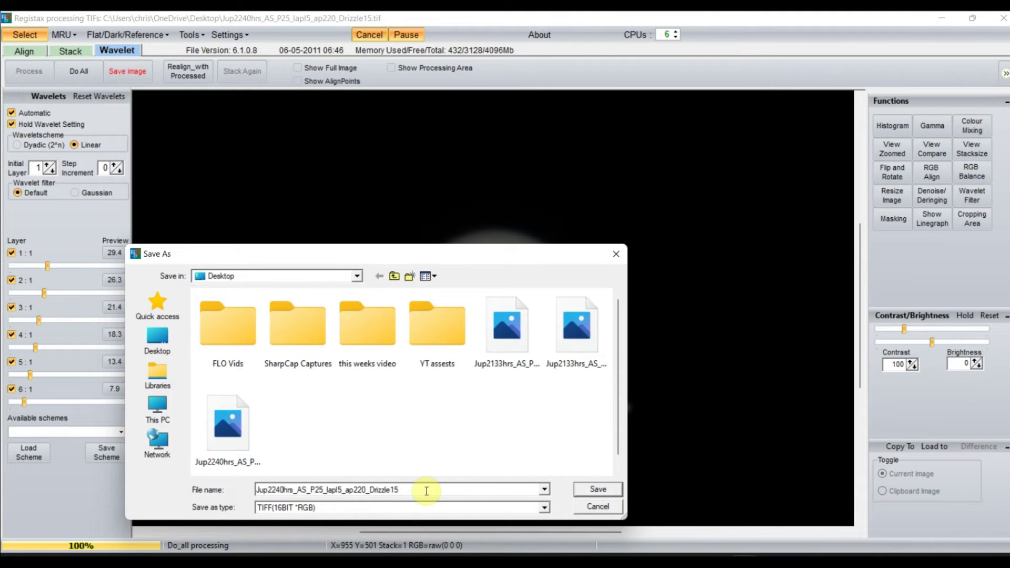
{"action": "key", "text": "BackSpace"}
{"action": "key", "text": "BackSpace"}
{"action": "key", "text": "BackSpace"}
{"action": "key", "text": "BackSpace"}
{"action": "key", "text": "BackSpace"}
{"action": "key", "text": "BackSpace"}
{"action": "key", "text": "BackSpace"}
{"action": "key", "text": "BackSpace"}
{"action": "key", "text": "BackSpace"}
{"action": "key", "text": "BackSpace"}
{"action": "key", "text": "BackSpace"}
{"action": "key", "text": "BackSpace"}
{"action": "key", "text": "BackSpace"}
{"action": "key", "text": "BackSpace"}
{"action": "key", "text": "BackSpace"}
{"action": "key", "text": "BackSpace"}
{"action": "key", "text": "BackSpace"}
{"action": "key", "text": "BackSpace"}
{"action": "key", "text": "BackSpace"}
{"action": "key", "text": "BackSpace"}
{"action": "key", "text": "BackSpace"}
{"action": "key", "text": "BackSpace"}
{"action": "key", "text": "BackSpace"}
{"action": "key", "text": "BackSpace"}
{"action": "key", "text": "BackSpace"}
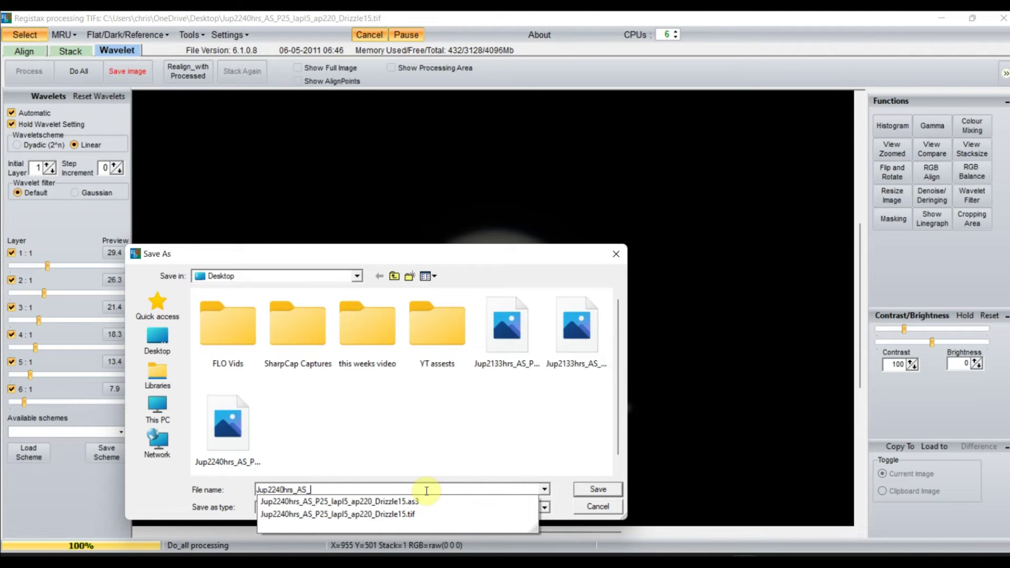
{"action": "type", "text": "Reg6"}
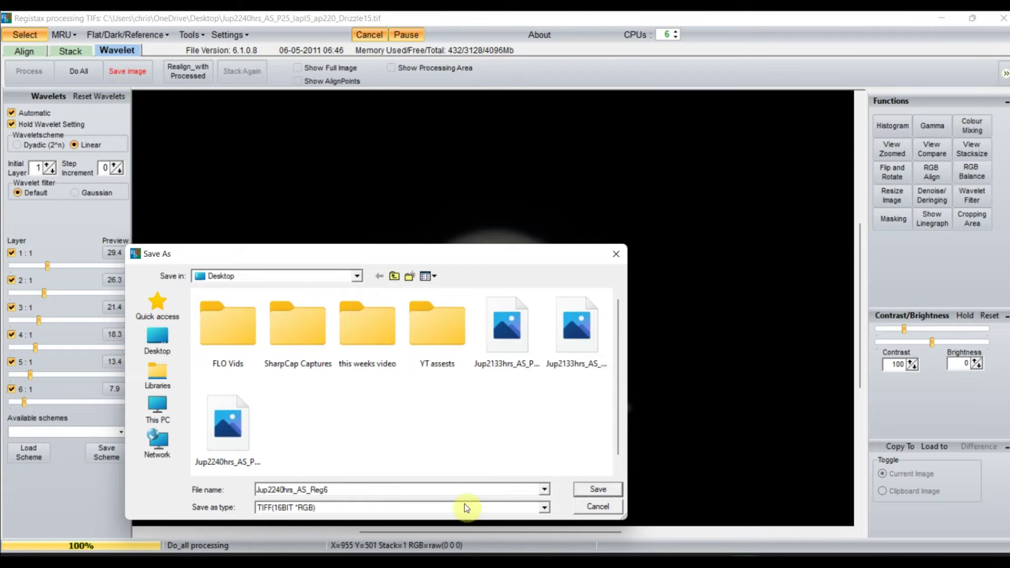
{"action": "left_click", "coordinate": [598, 490]}
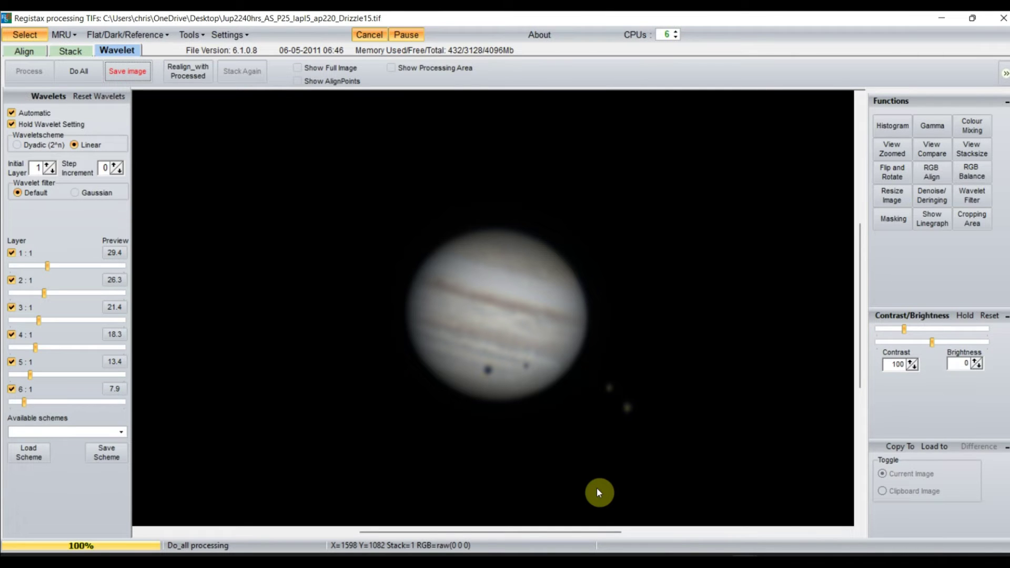
Step: Close RegiStax, place the Jup2240hrs_AS_Reg6 file beside the other 2240hrs files on the desktop and check it briefly in the image viewer
{"action": "left_click", "coordinate": [1002, 18]}
{"action": "left_click_drag", "start_coordinate": [36, 482], "coordinate": [627, 239]}
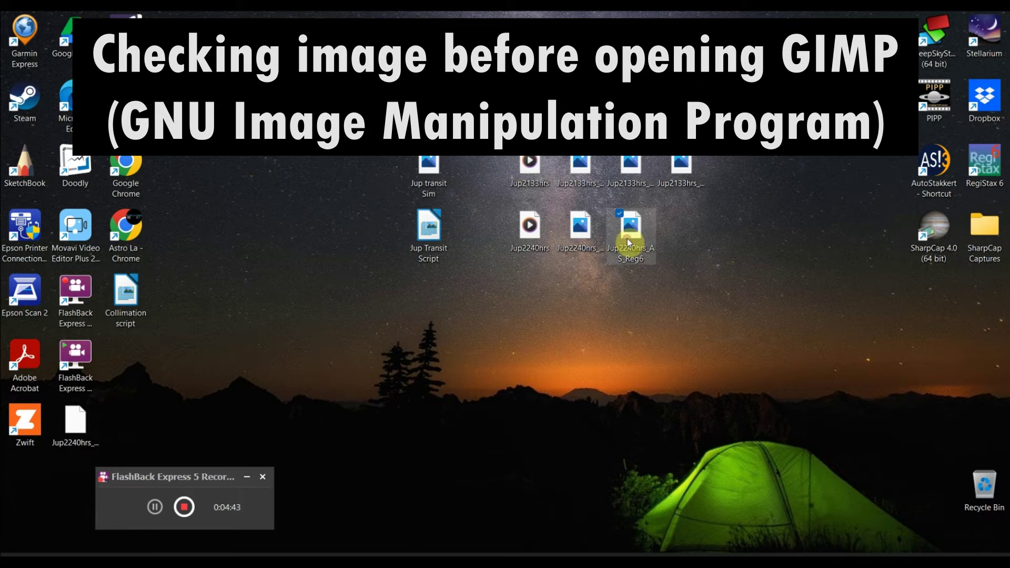
{"action": "double_click", "coordinate": [627, 238]}
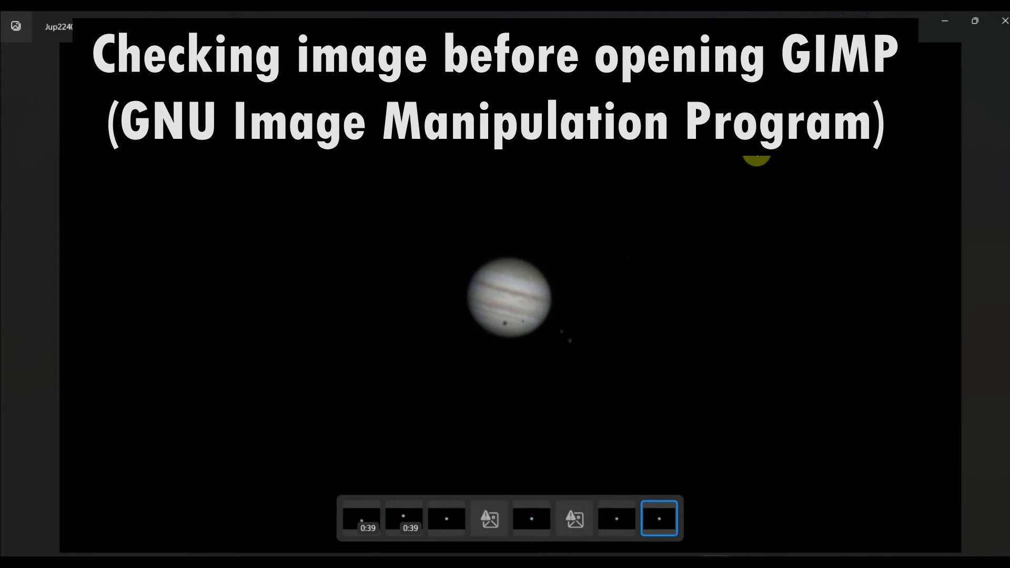
{"action": "left_click", "coordinate": [1005, 26]}
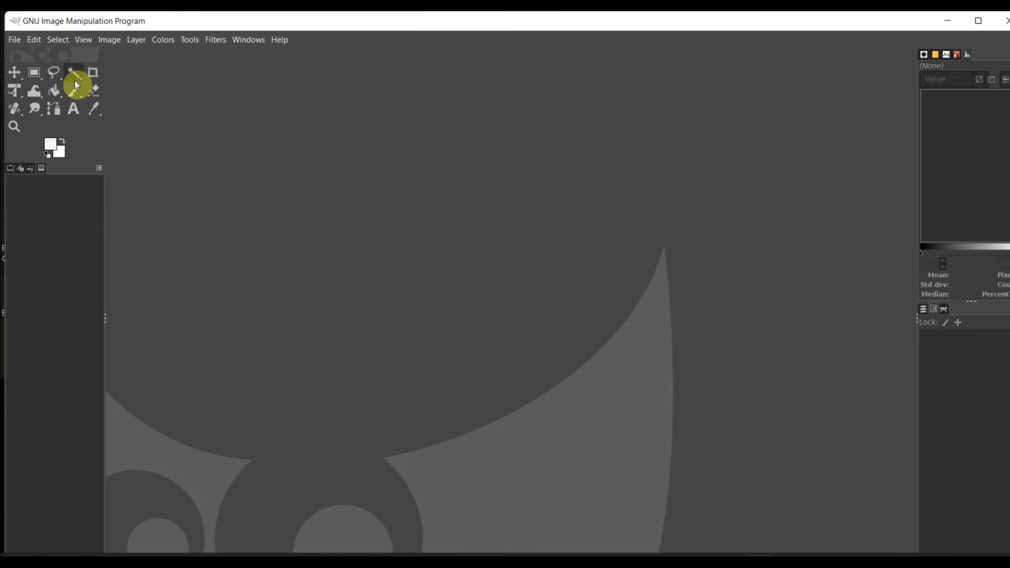
Step: Switch to GIMP and open Jup2240hrs_AS_Reg6.tif from the desktop
{"action": "left_click", "coordinate": [19, 44]}
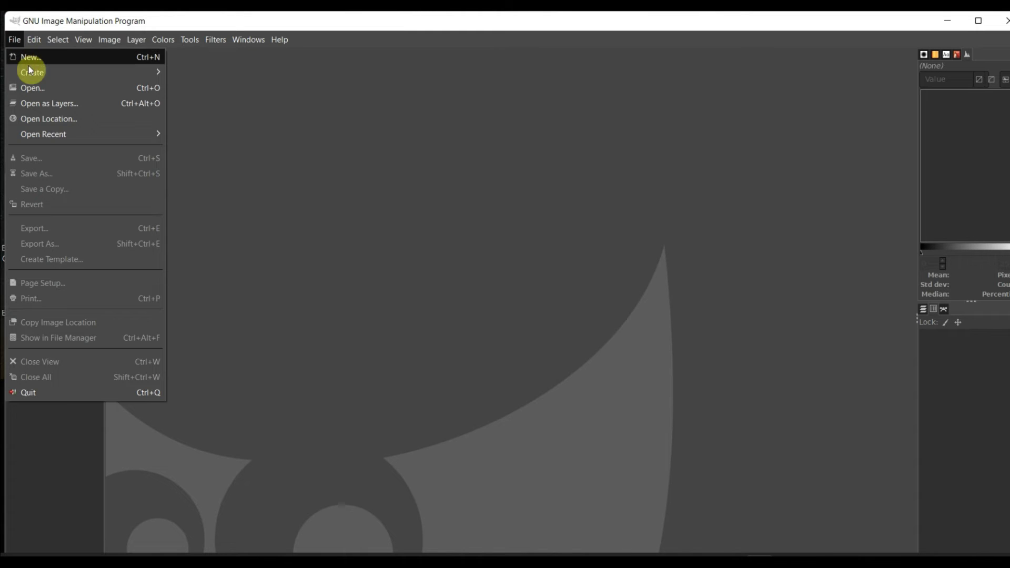
{"action": "left_click", "coordinate": [30, 87]}
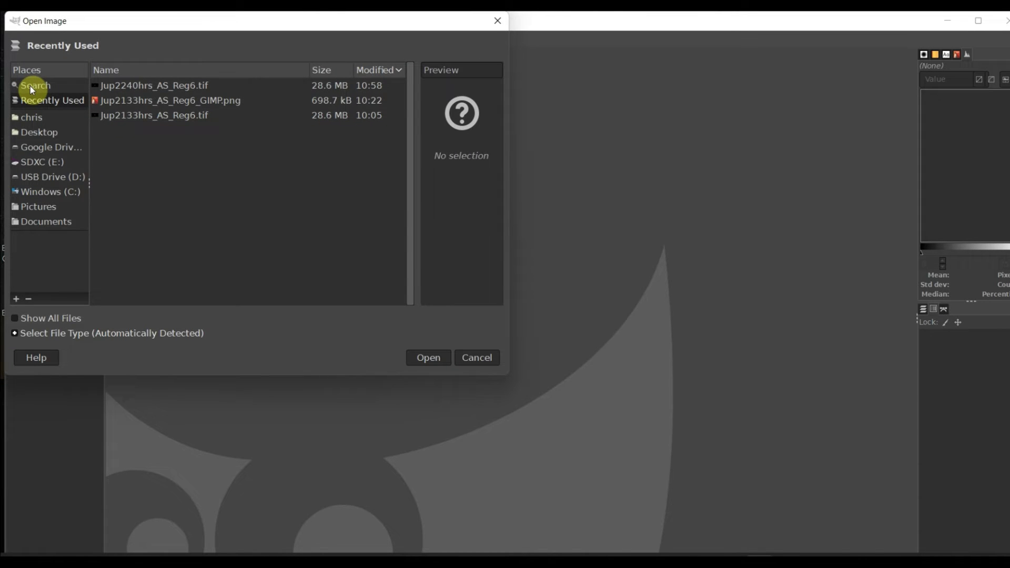
{"action": "left_click", "coordinate": [38, 132]}
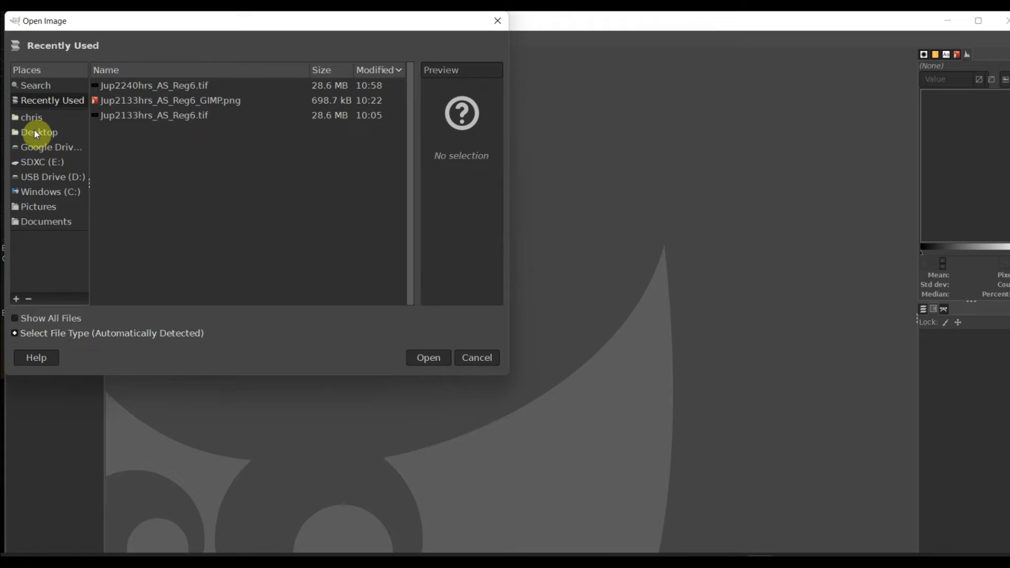
{"action": "scroll", "coordinate": [218, 222], "scroll_direction": "down", "scroll_amount": 3}
{"action": "scroll", "coordinate": [218, 222], "scroll_direction": "up", "scroll_amount": 3}
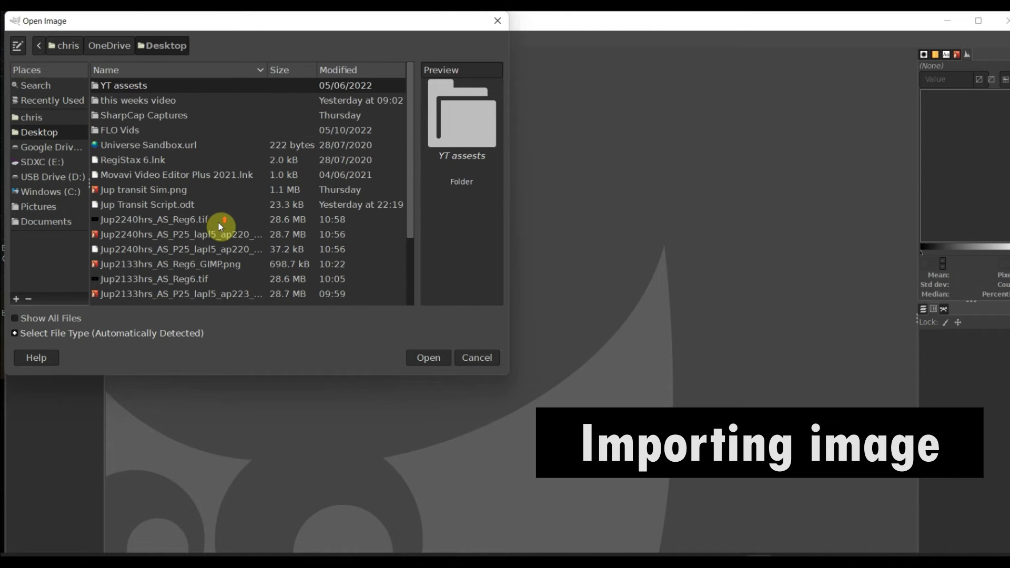
{"action": "double_click", "coordinate": [157, 220]}
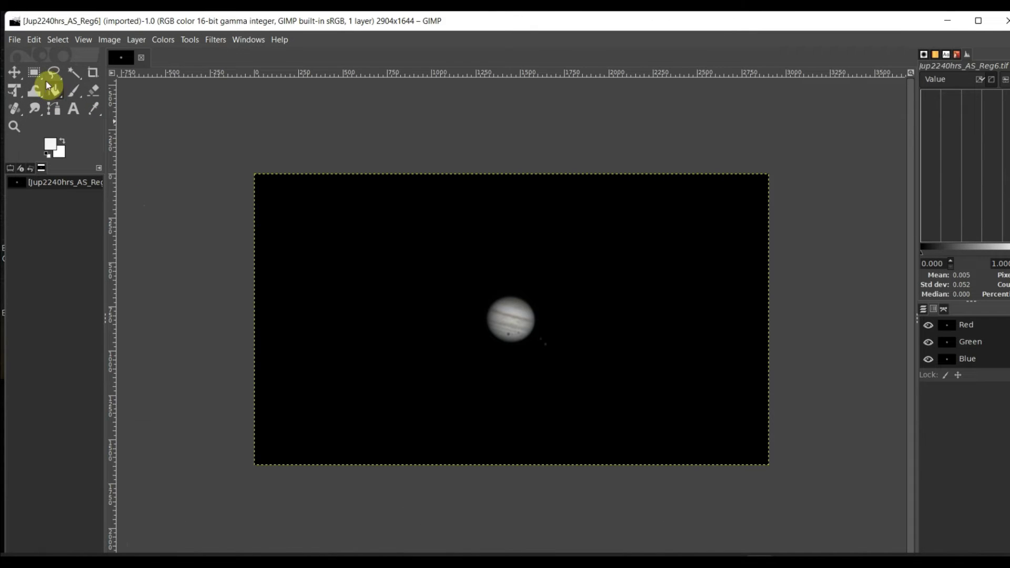
Step: Crop the image to about 1425 x 900 pixels with Jupiter centred in the frame
{"action": "left_click", "coordinate": [91, 74]}
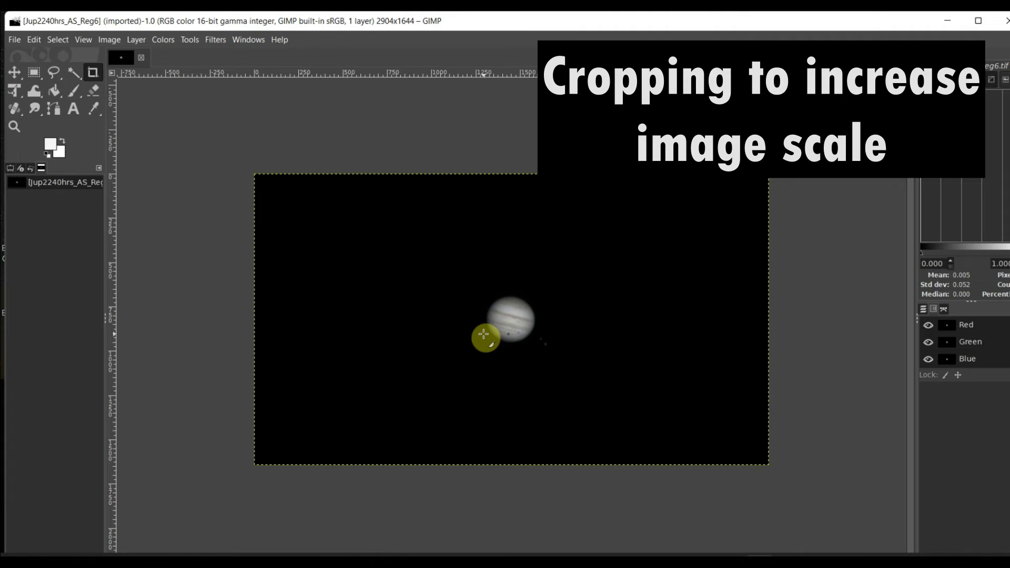
{"action": "left_click_drag", "start_coordinate": [428, 274], "coordinate": [679, 432]}
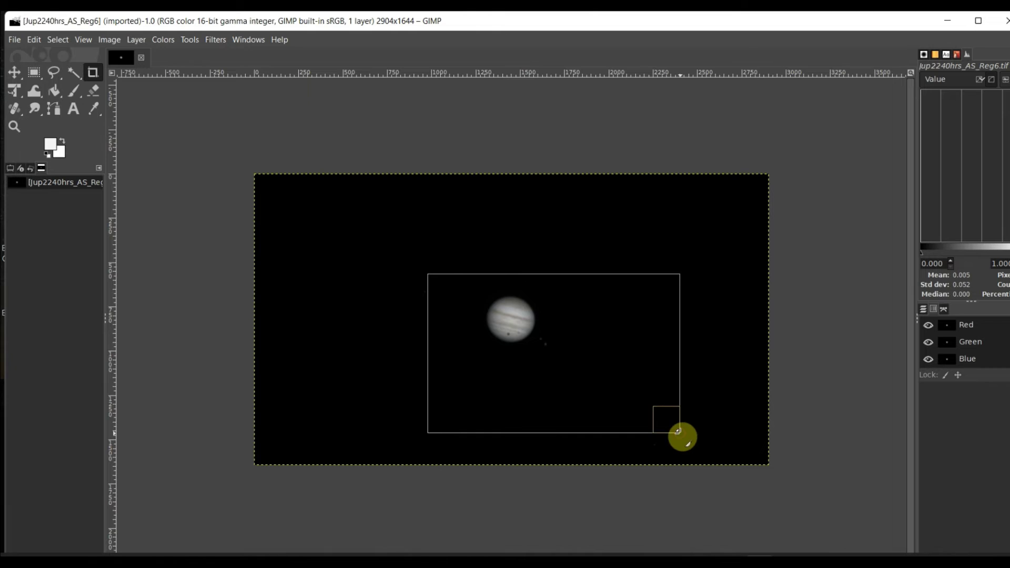
{"action": "mouse_move", "coordinate": [606, 386]}
{"action": "left_mouse_down"}
{"action": "mouse_move", "coordinate": [564, 341]}
{"action": "mouse_move", "coordinate": [564, 354]}
{"action": "left_mouse_up"}
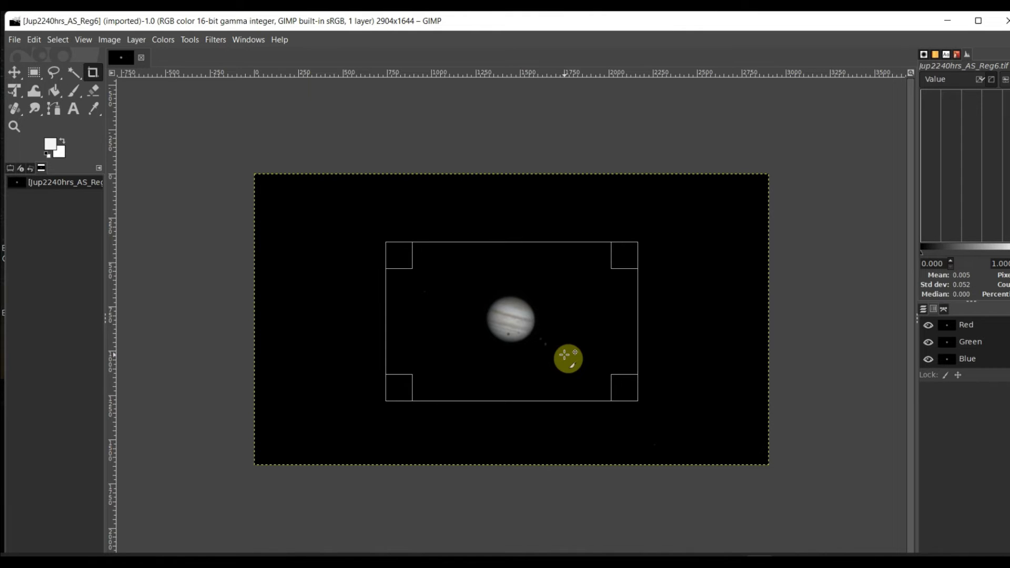
{"action": "key", "text": "Return"}
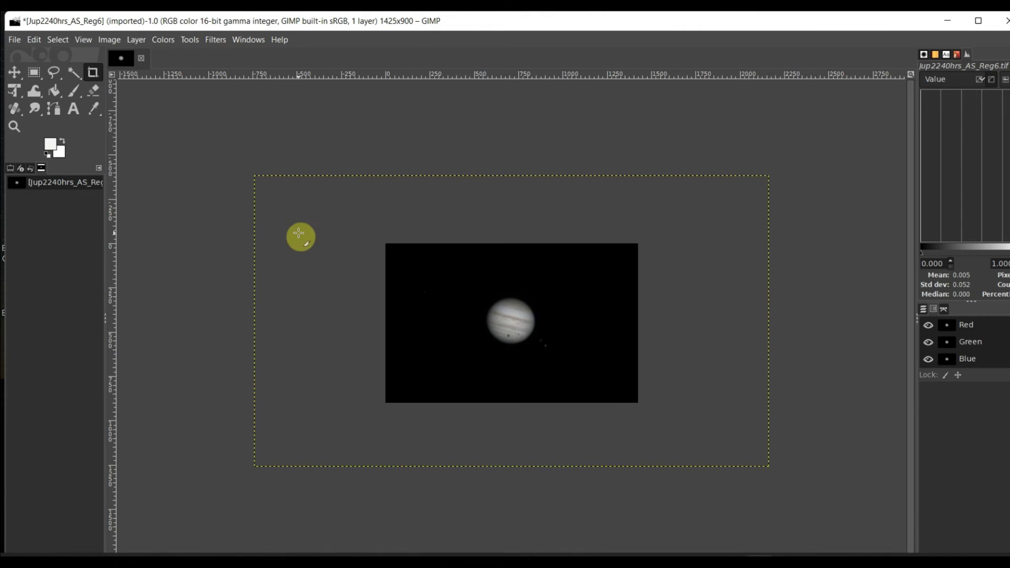
Step: Boost Jupiter's colour with the Hue-Chroma adjustment, setting Chroma to about 3.49
{"action": "left_click", "coordinate": [82, 40]}
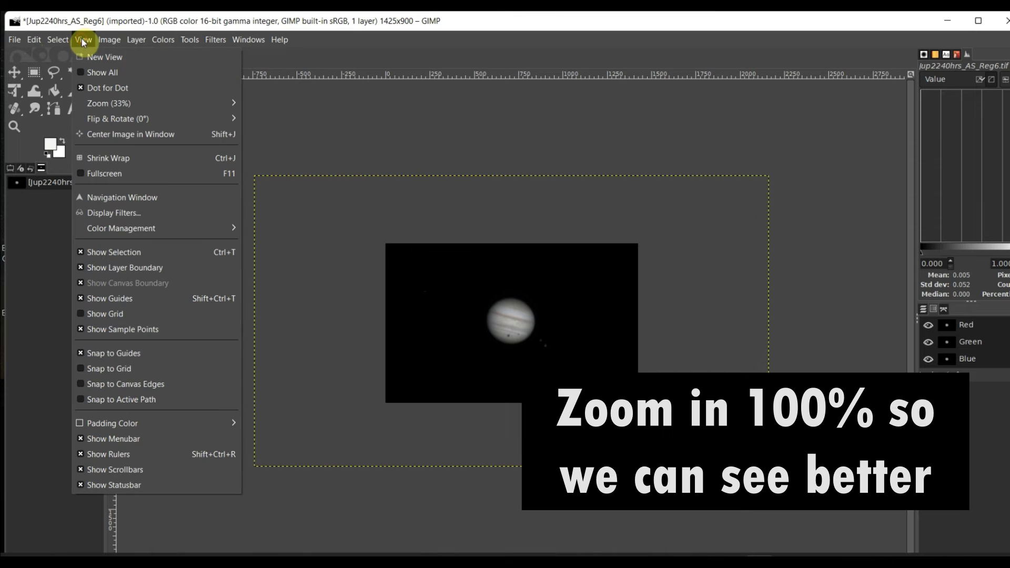
{"action": "mouse_move", "coordinate": [109, 102]}
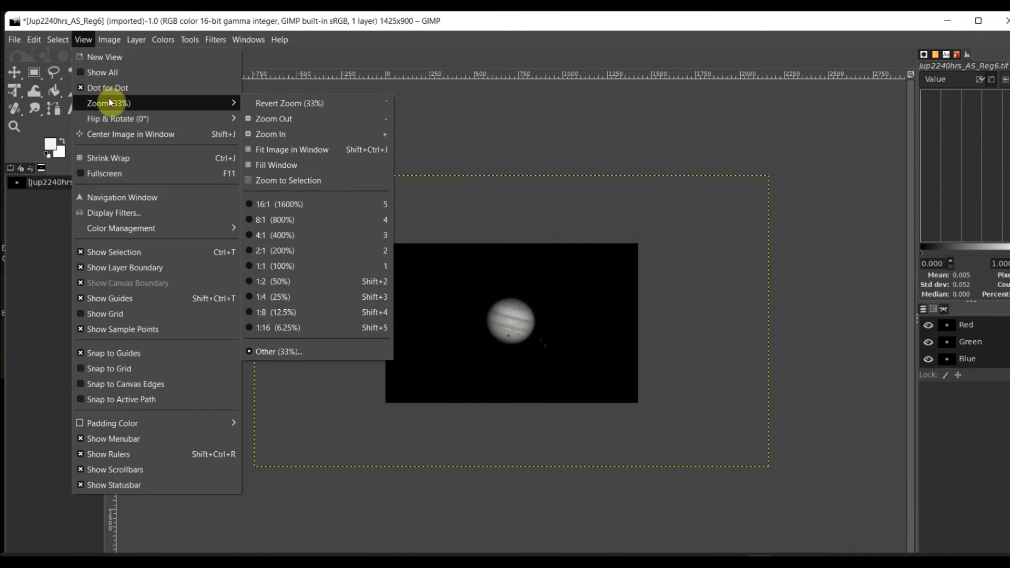
{"action": "left_click", "coordinate": [282, 266]}
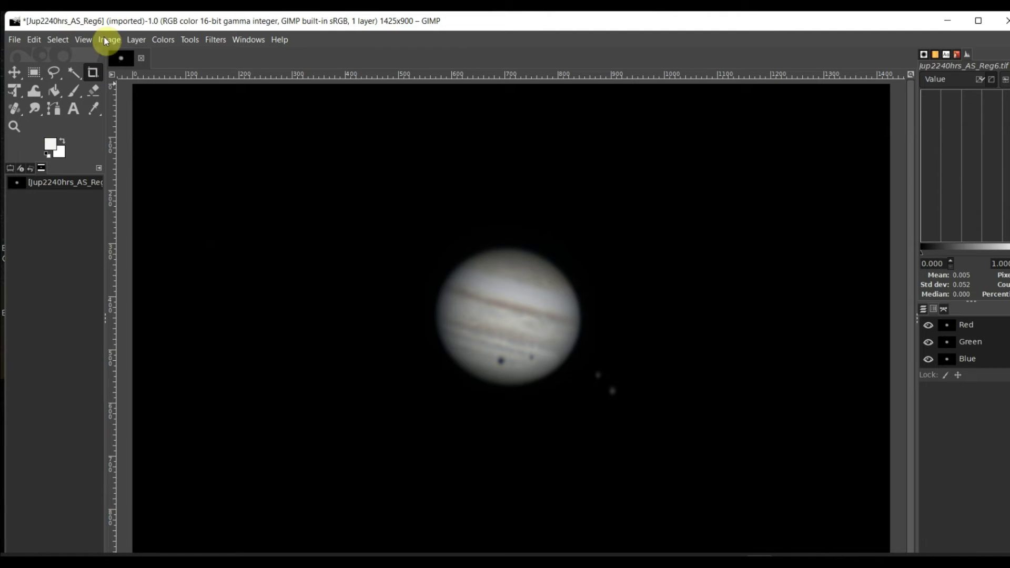
{"action": "left_click", "coordinate": [157, 40]}
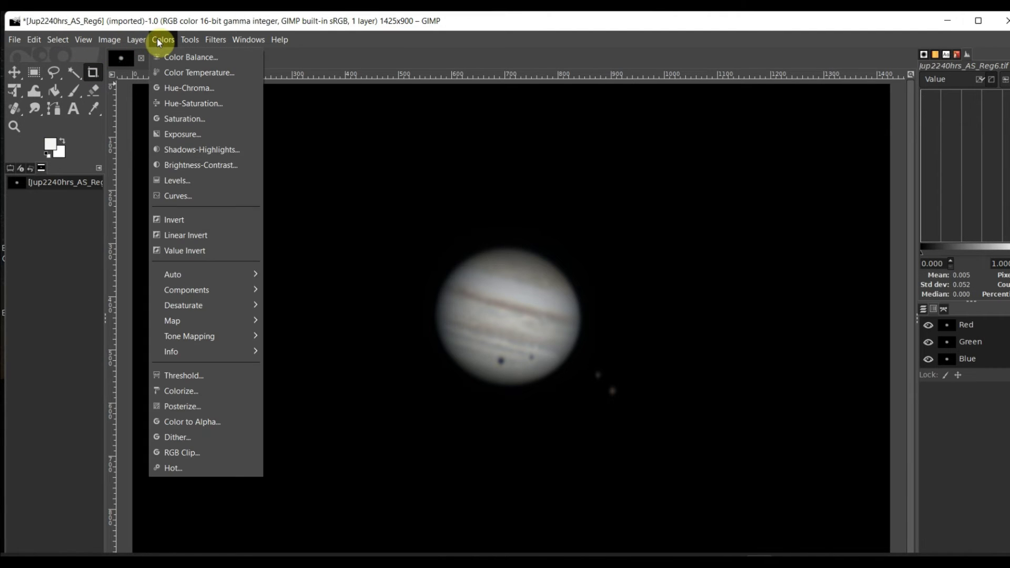
{"action": "left_click", "coordinate": [176, 85]}
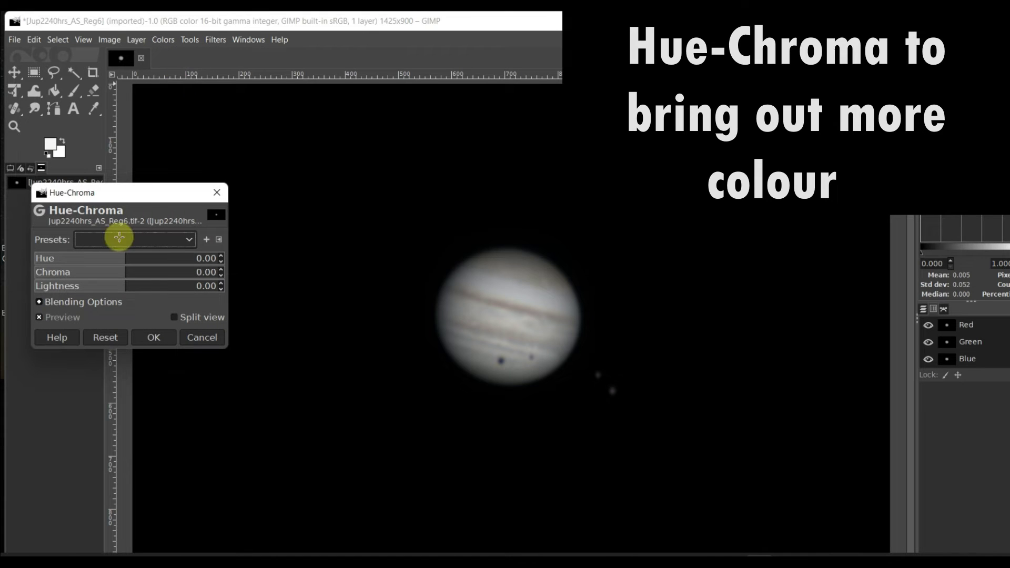
{"action": "left_click", "coordinate": [129, 273]}
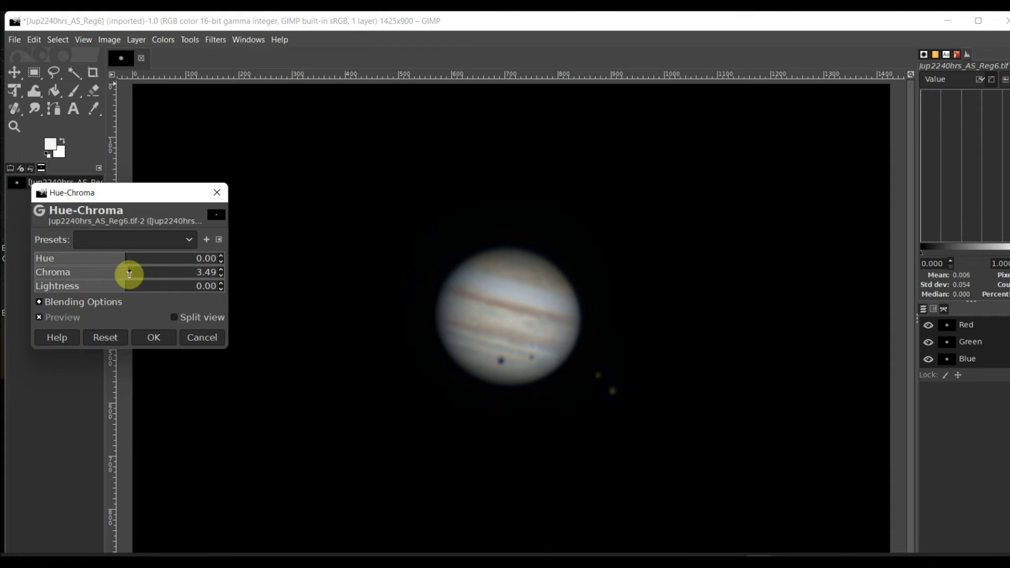
{"action": "left_click", "coordinate": [156, 335]}
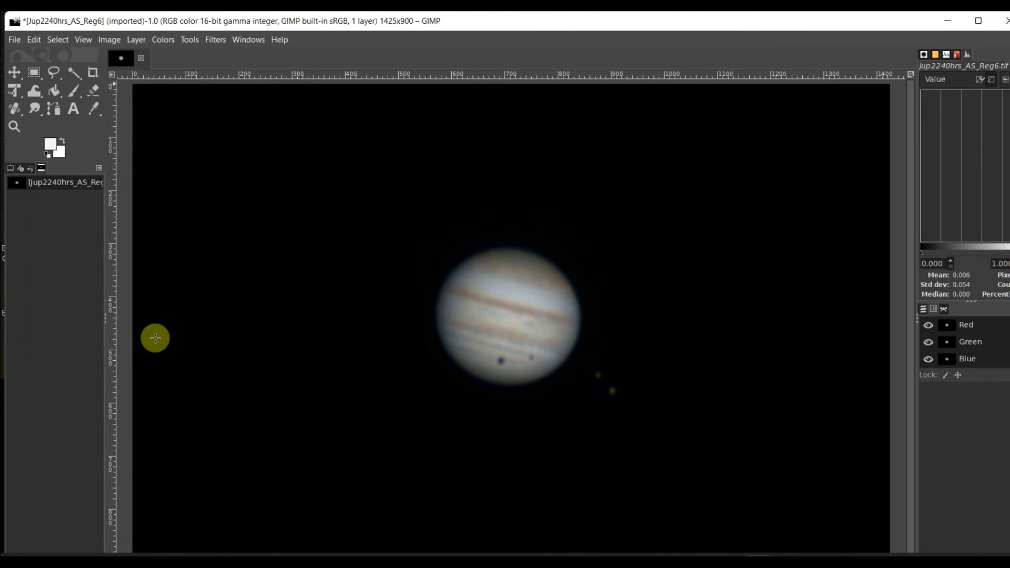
Step: Sharpen the image with Unsharp Mask at radius 3.000, amount 0.500 and threshold 0.000, briefly toggling the split view
{"action": "left_click", "coordinate": [216, 39]}
{"action": "mouse_move", "coordinate": [238, 139]}
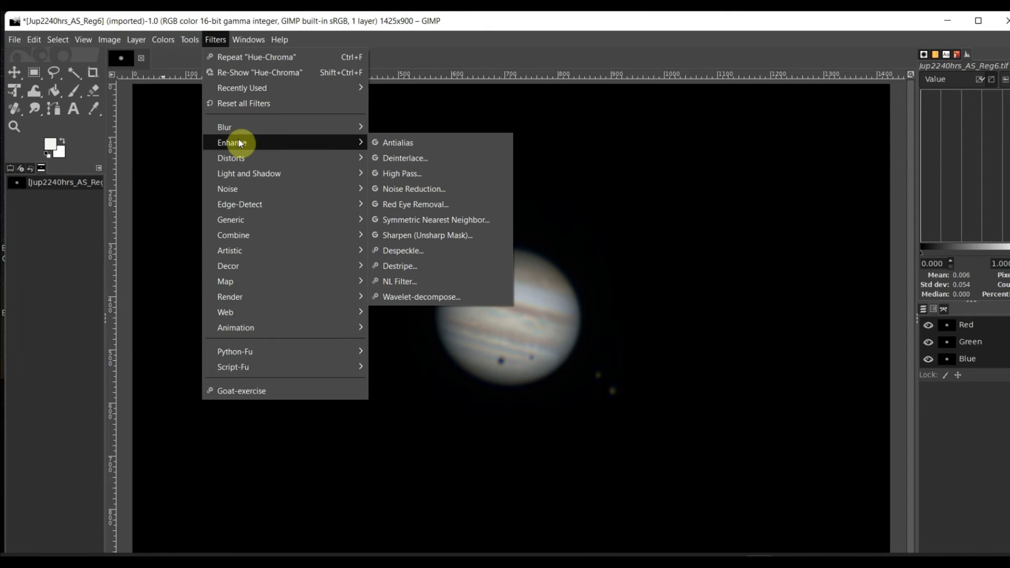
{"action": "left_click", "coordinate": [412, 236]}
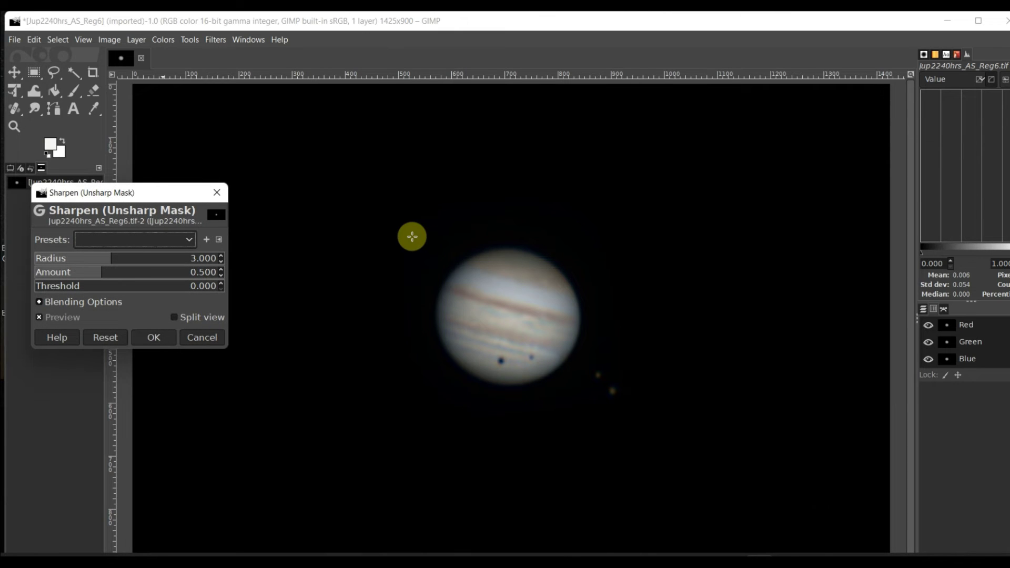
{"action": "left_click", "coordinate": [174, 317]}
{"action": "left_click", "coordinate": [175, 317]}
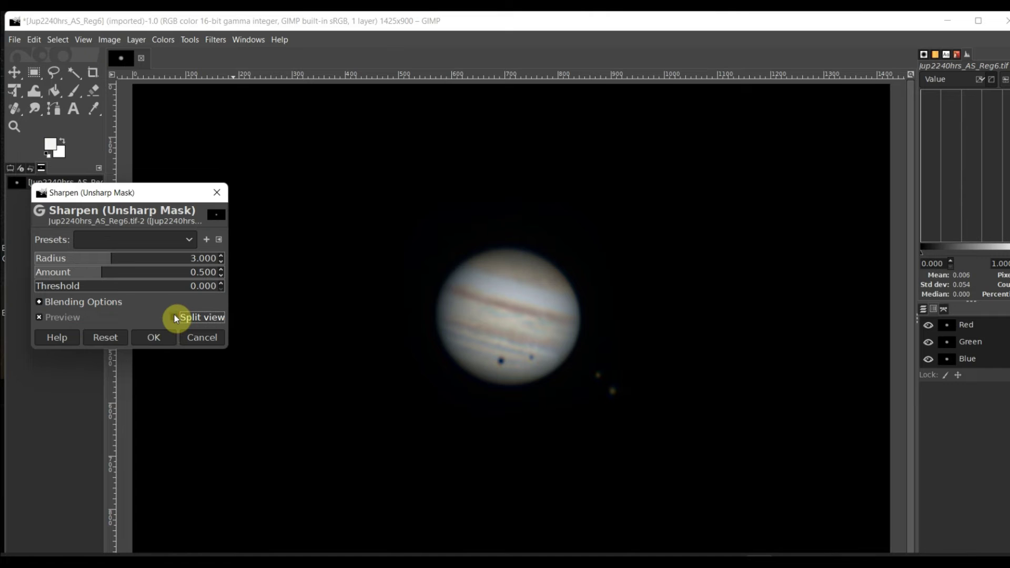
{"action": "left_click", "coordinate": [151, 339]}
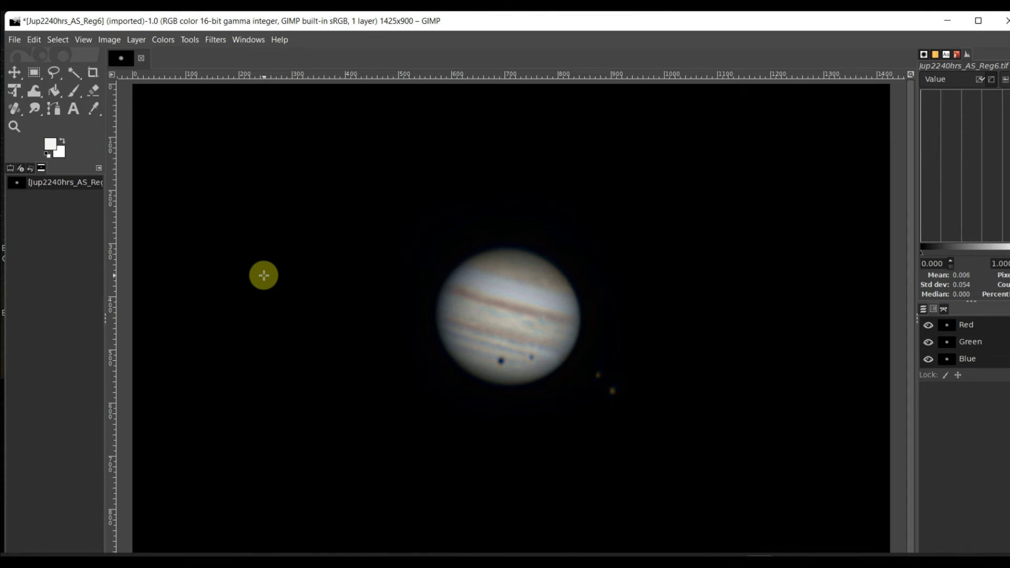
Step: Start a further colour adjustment on the sharpened Jupiter image
{"action": "left_click", "coordinate": [110, 41]}
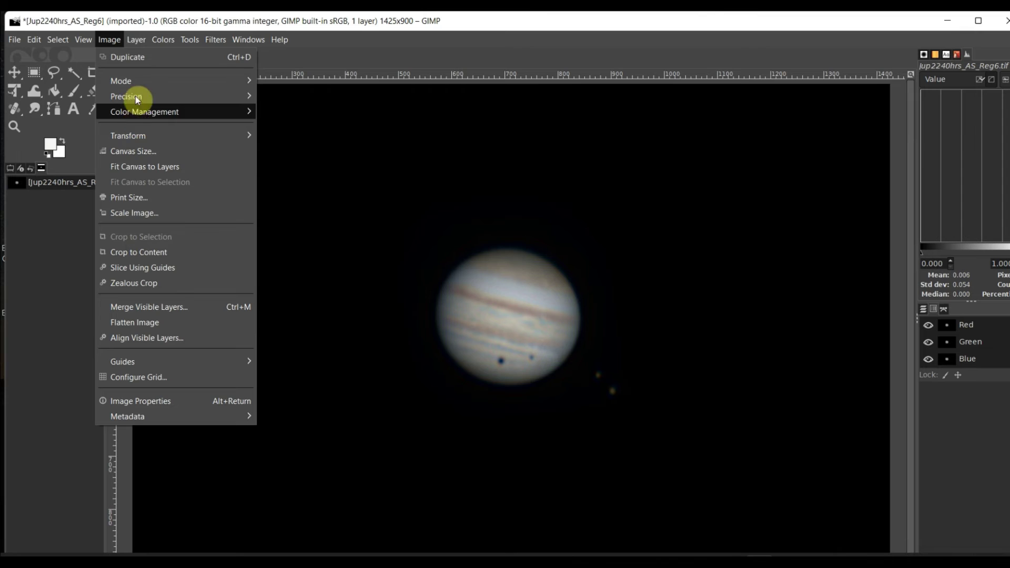
{"action": "left_click", "coordinate": [163, 41]}
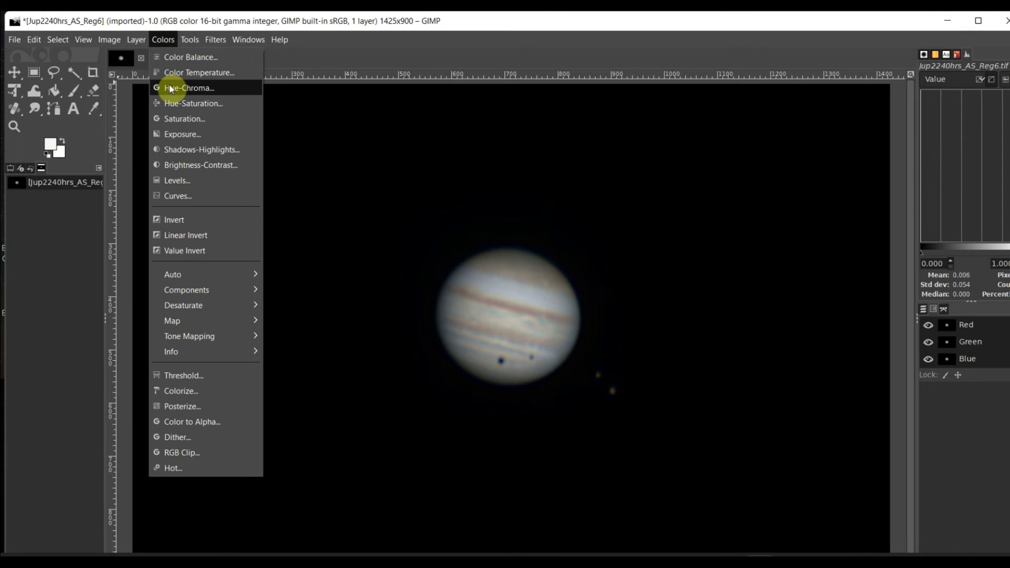